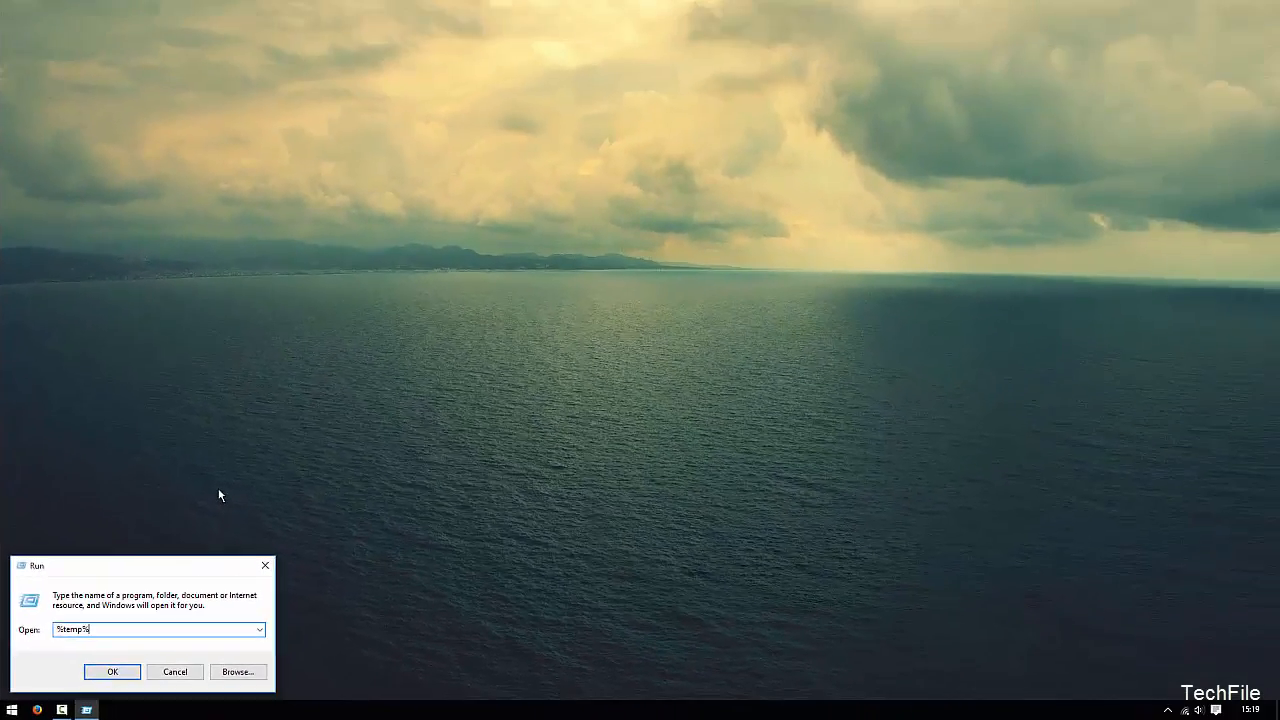
# Open the %temp% folder and check the properties of all its items together.
pyautogui.press('Return')
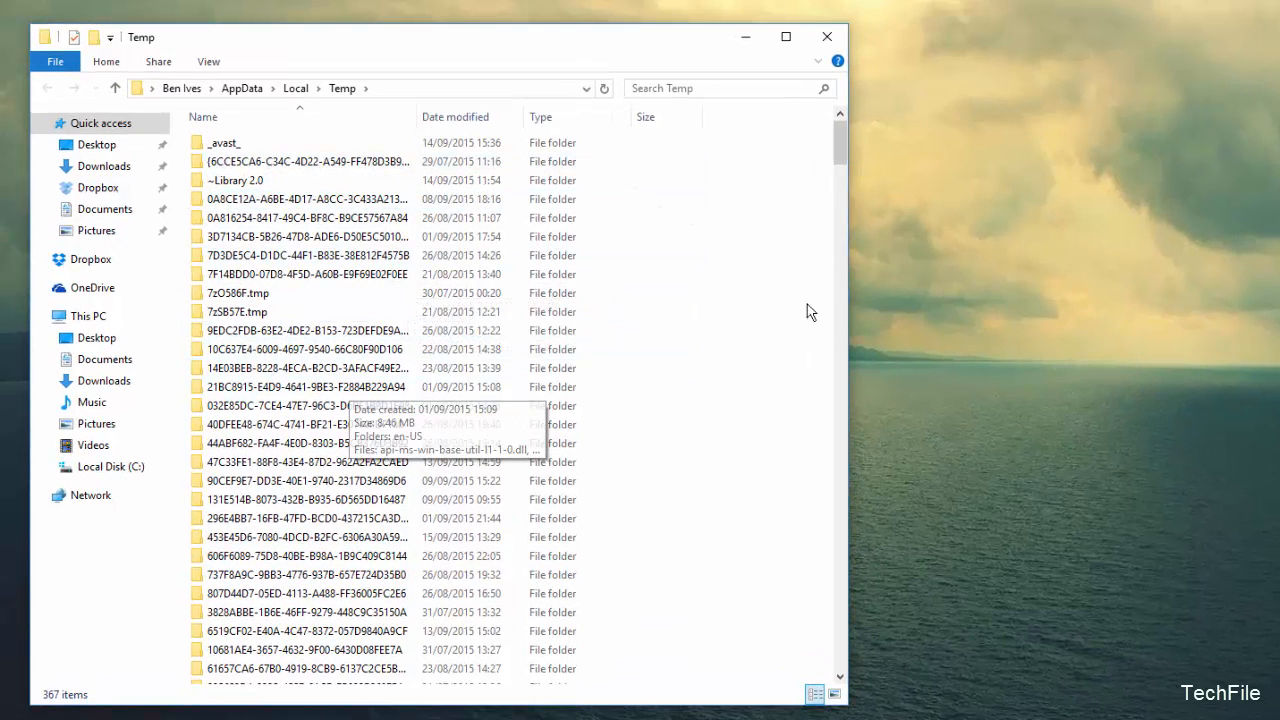
pyautogui.hotkey('ctrl', 'a')
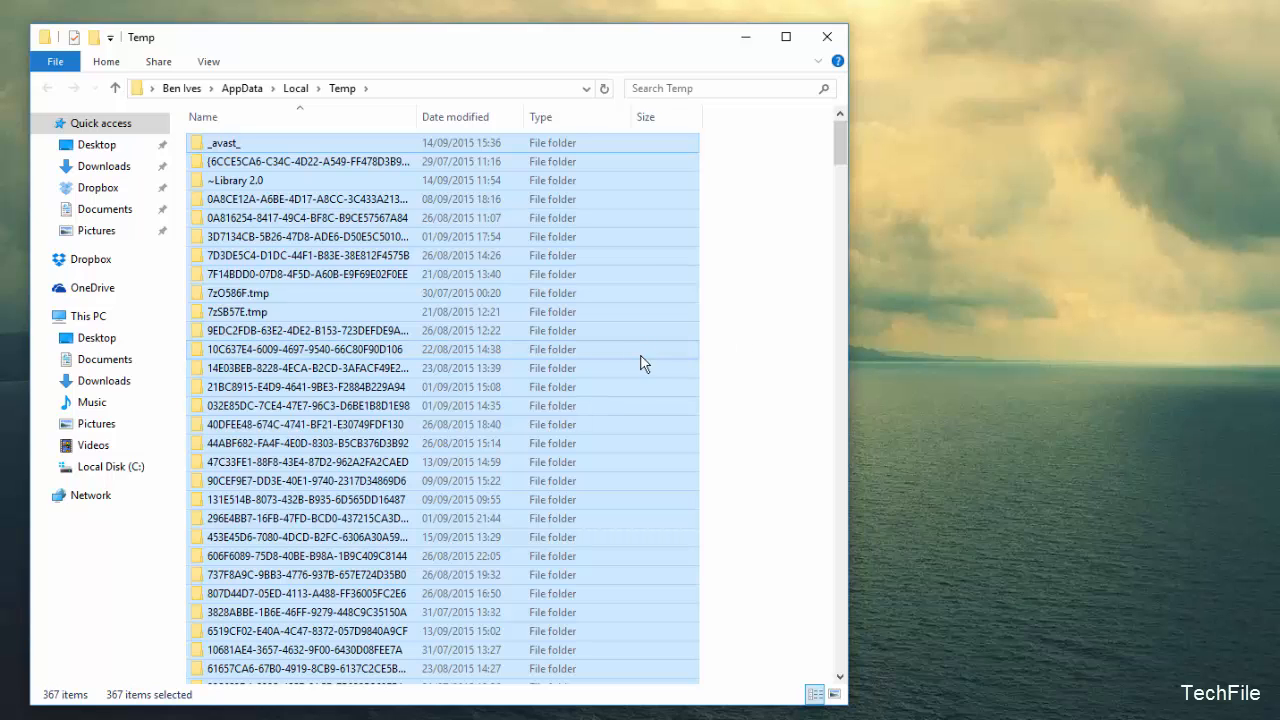
pyautogui.rightClick(643, 363)
pyautogui.click(660, 622)
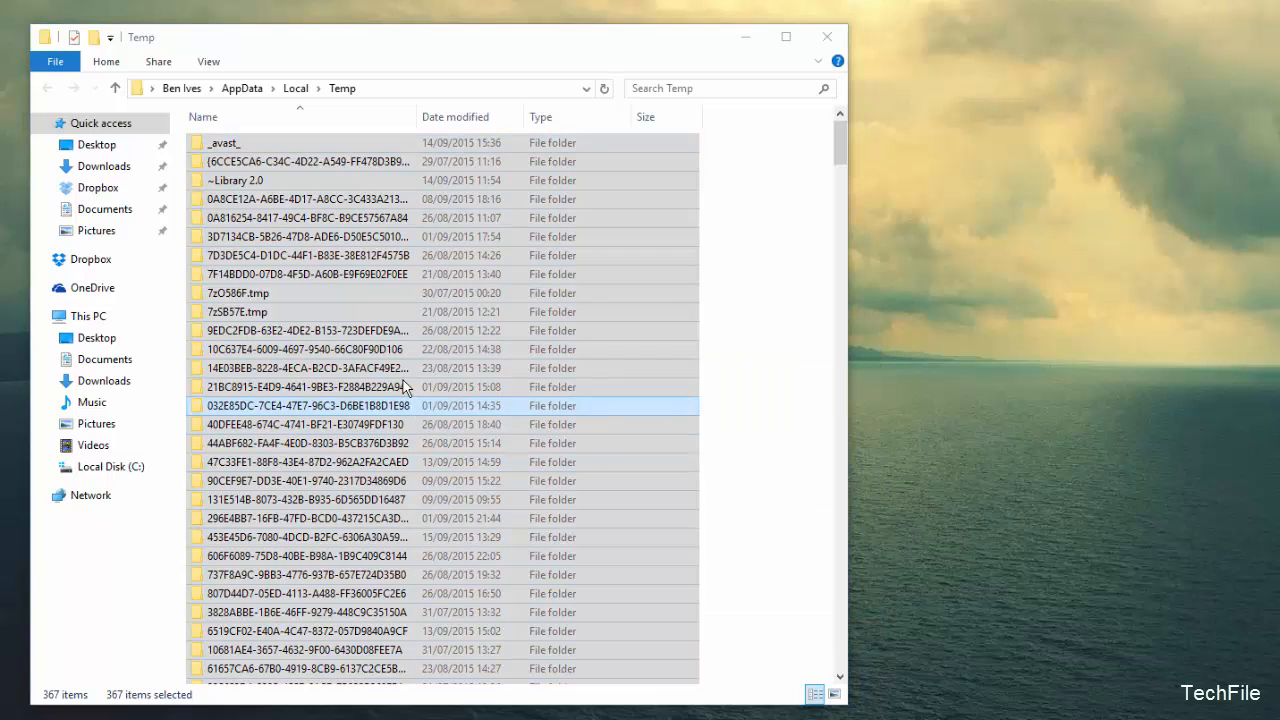
pyautogui.moveTo(829, 367); pyautogui.dragTo(613, 287)
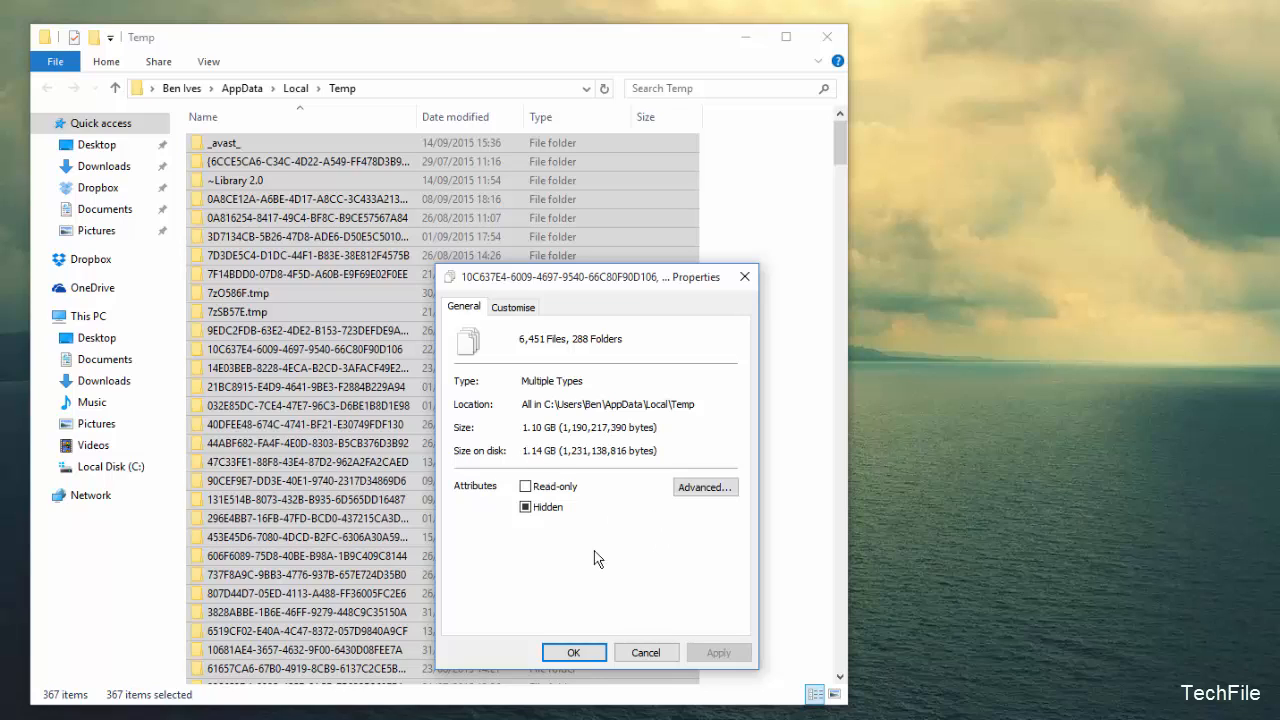
pyautogui.click(645, 653)
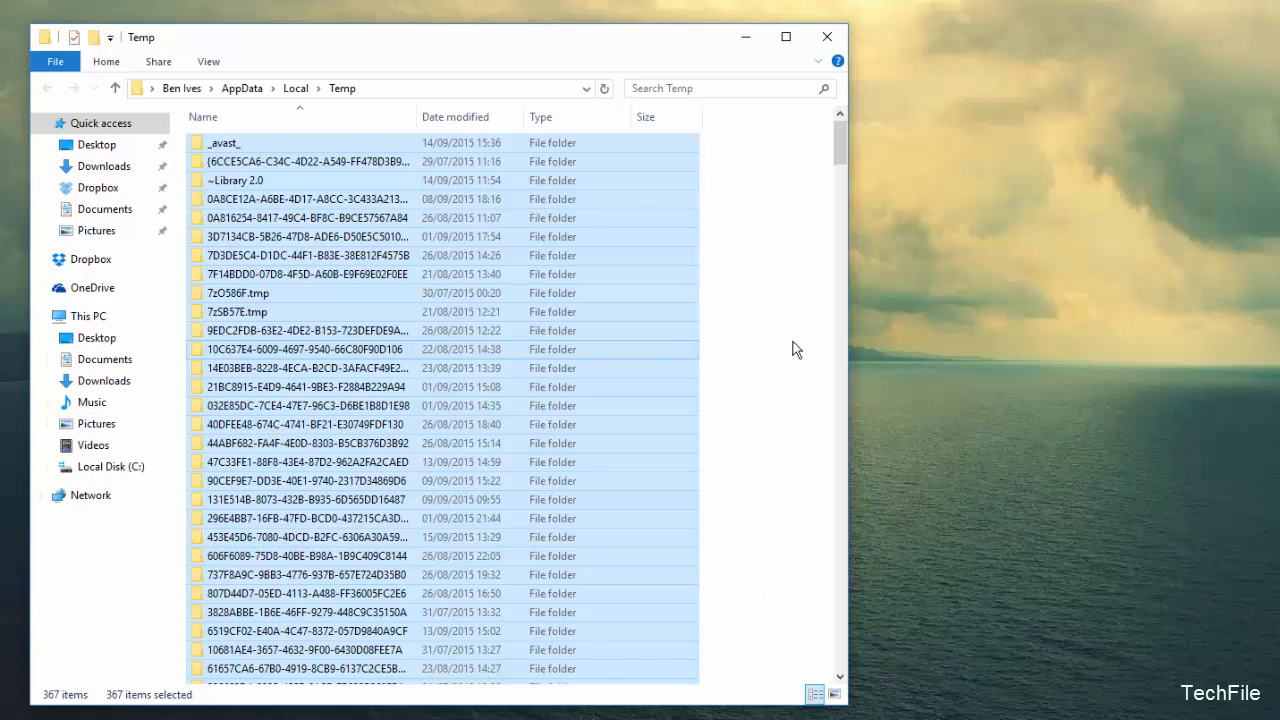
# Delete all items in the Temp folder, skipping every folder that requires administrator permission.
pyautogui.press('Delete')
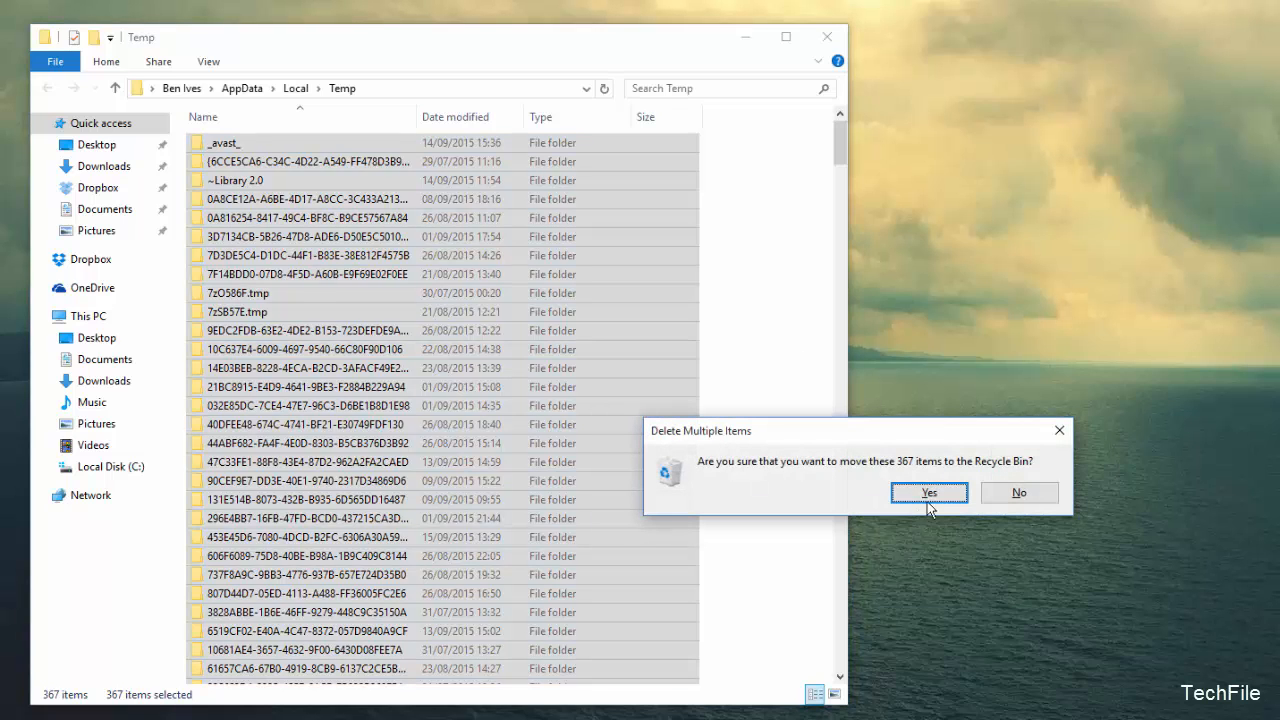
pyautogui.click(598, 435)
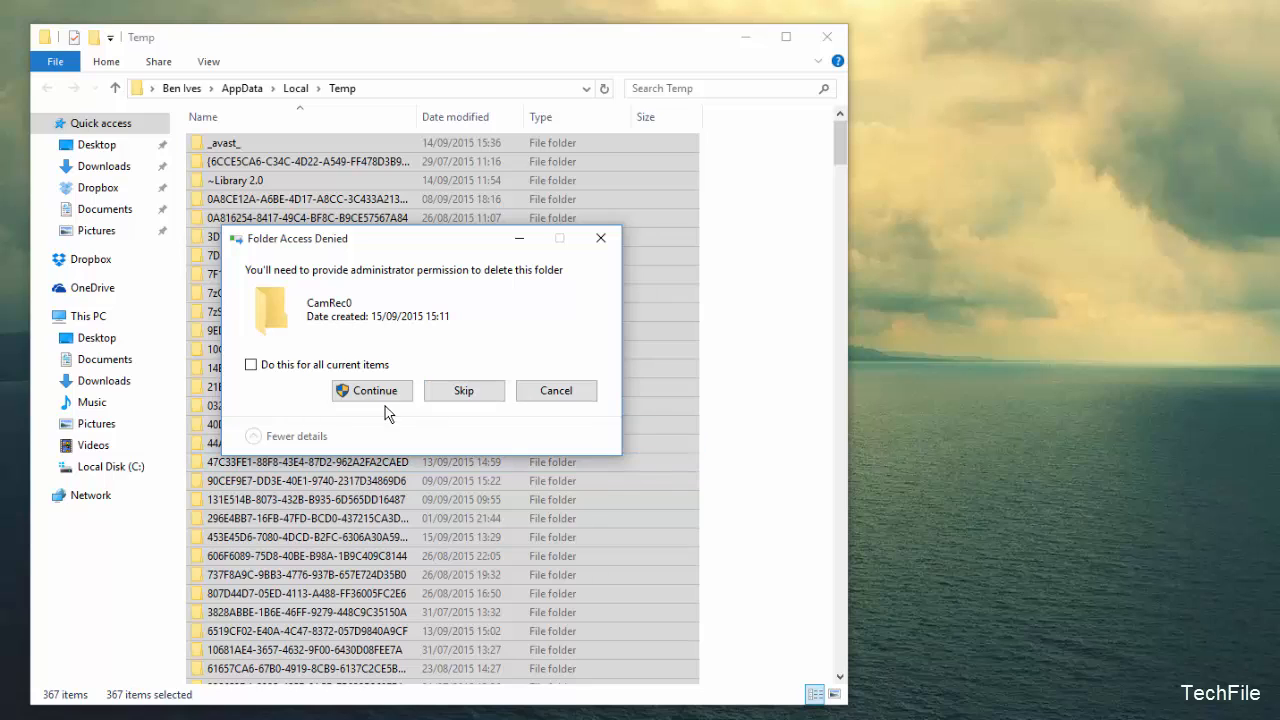
pyautogui.click(451, 396)
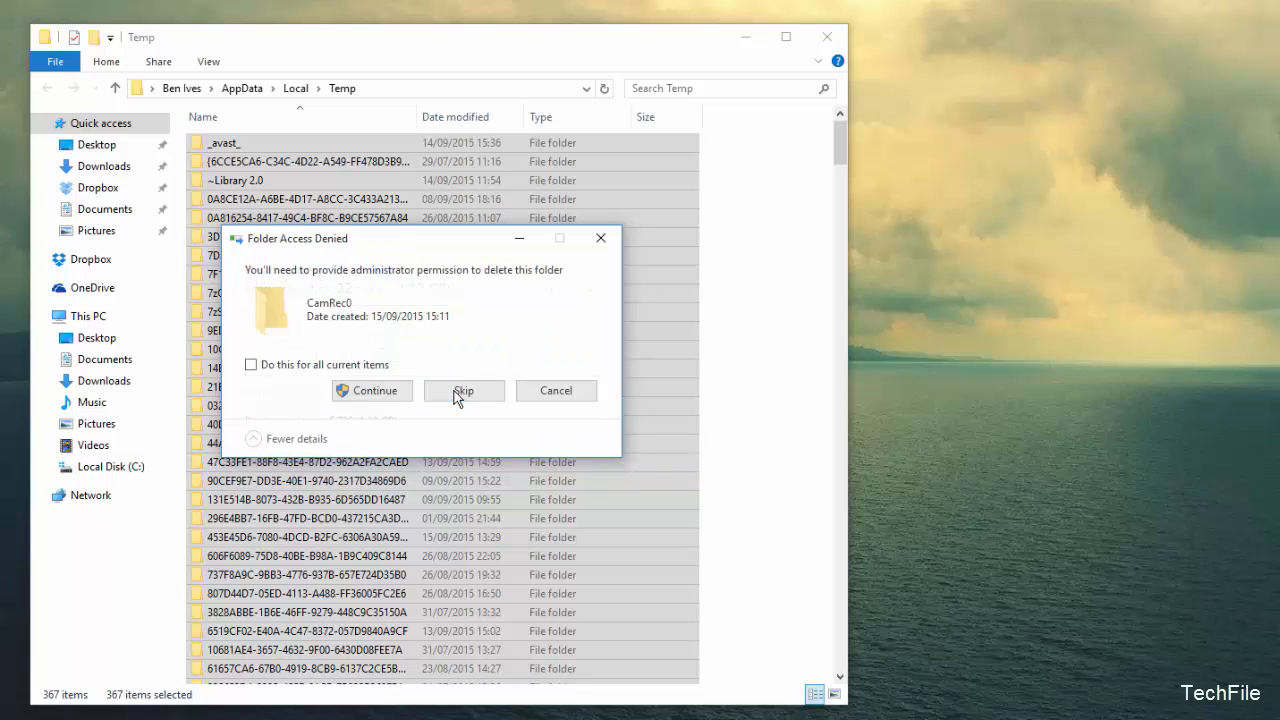
pyautogui.click(459, 398)
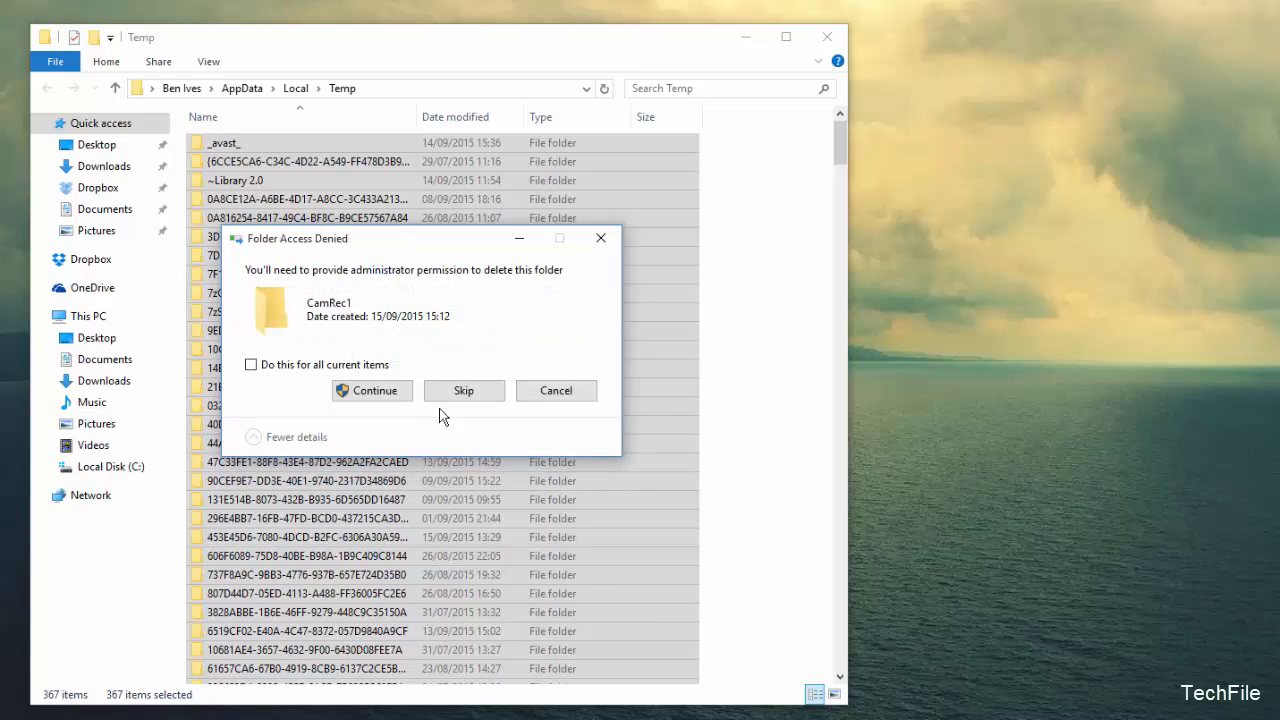
pyautogui.click(462, 396)
pyautogui.click(458, 398)
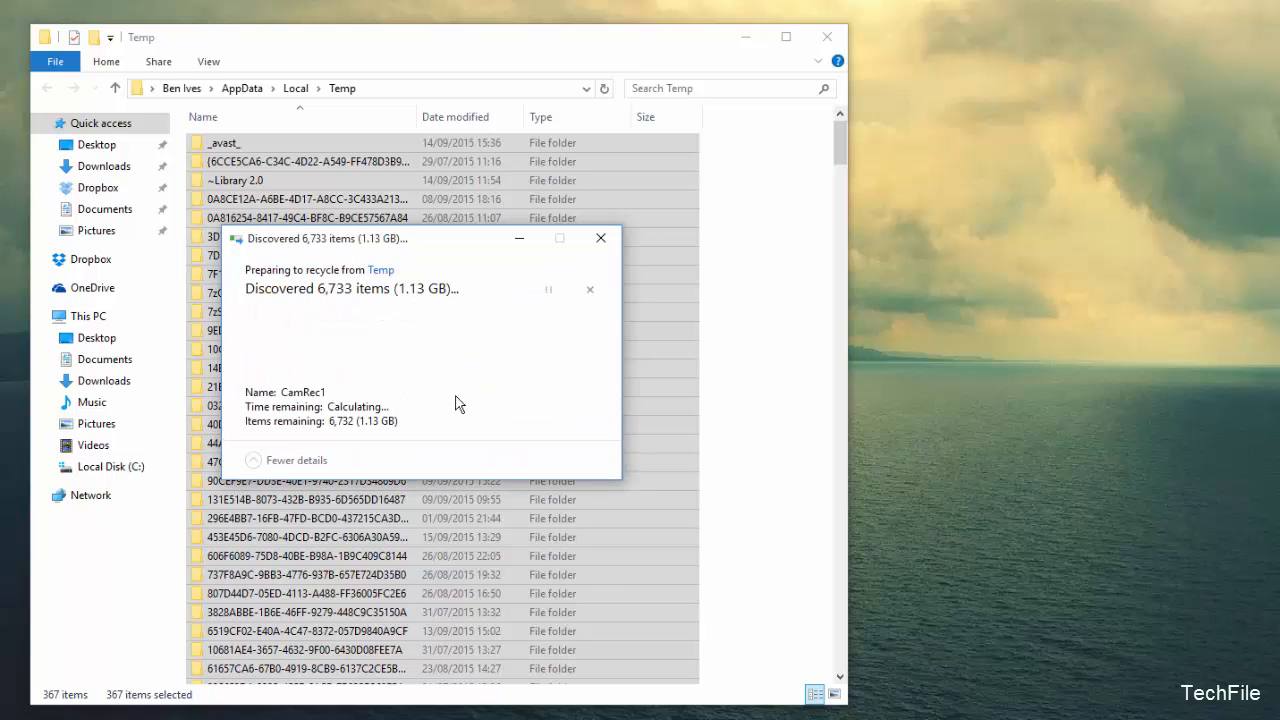
pyautogui.click(458, 396)
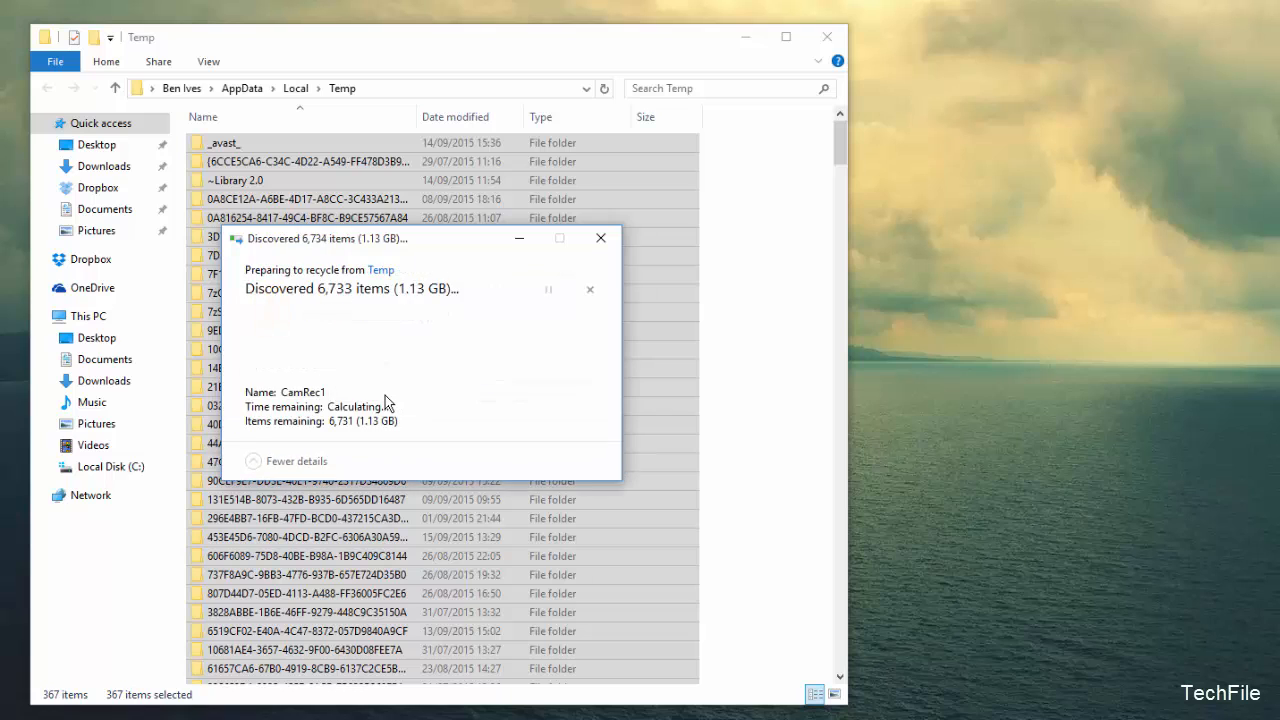
pyautogui.click(376, 369)
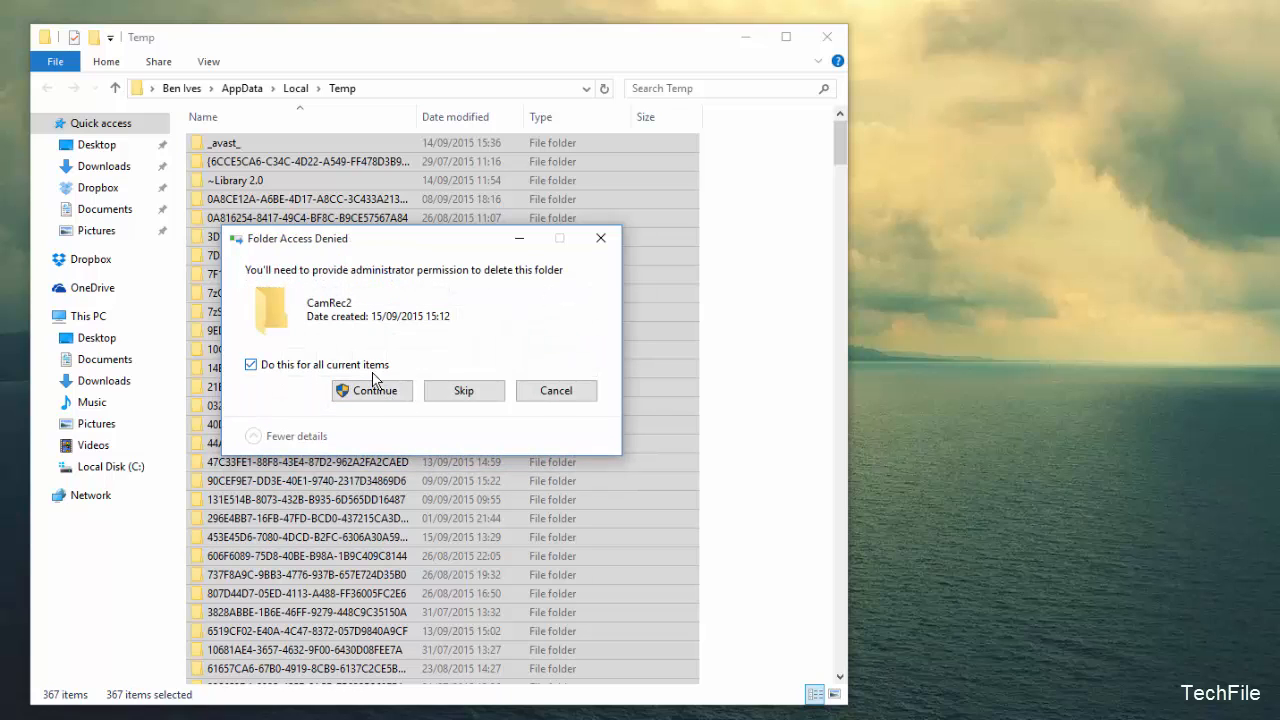
pyautogui.click(478, 396)
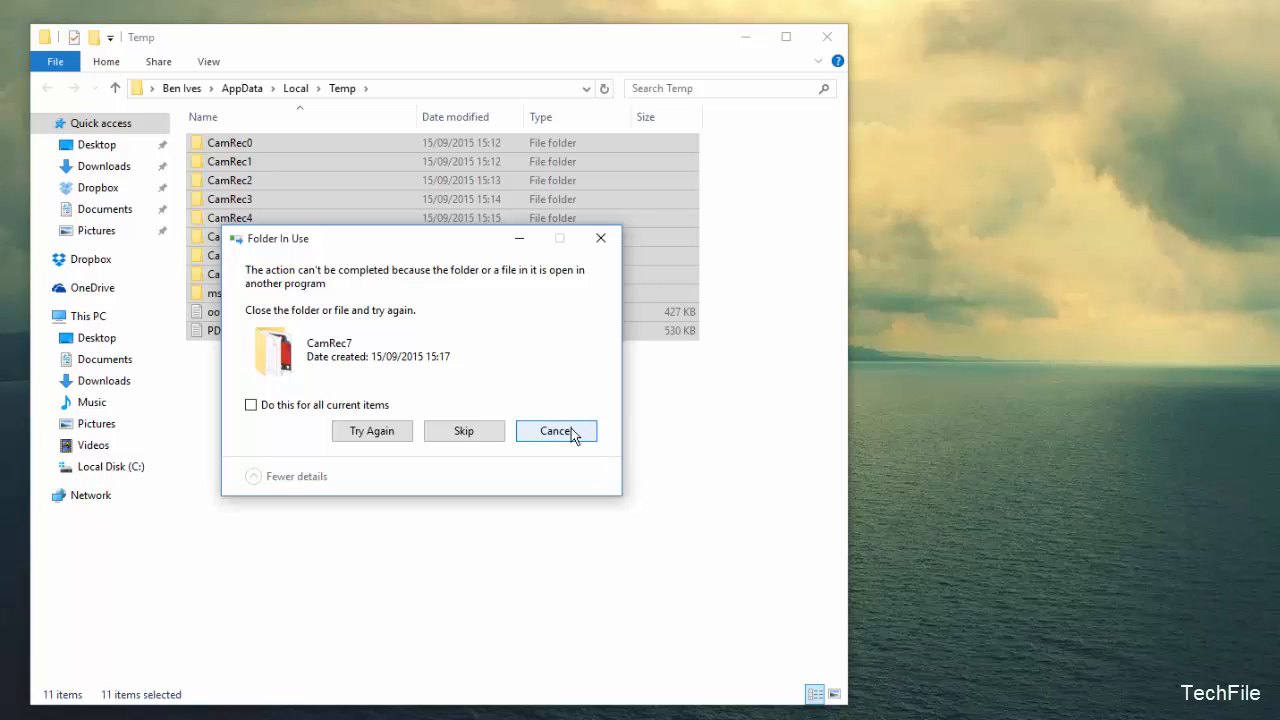
# Finish the Temp folder deletion by skipping all files and folders that are in use.
pyautogui.click(461, 432)
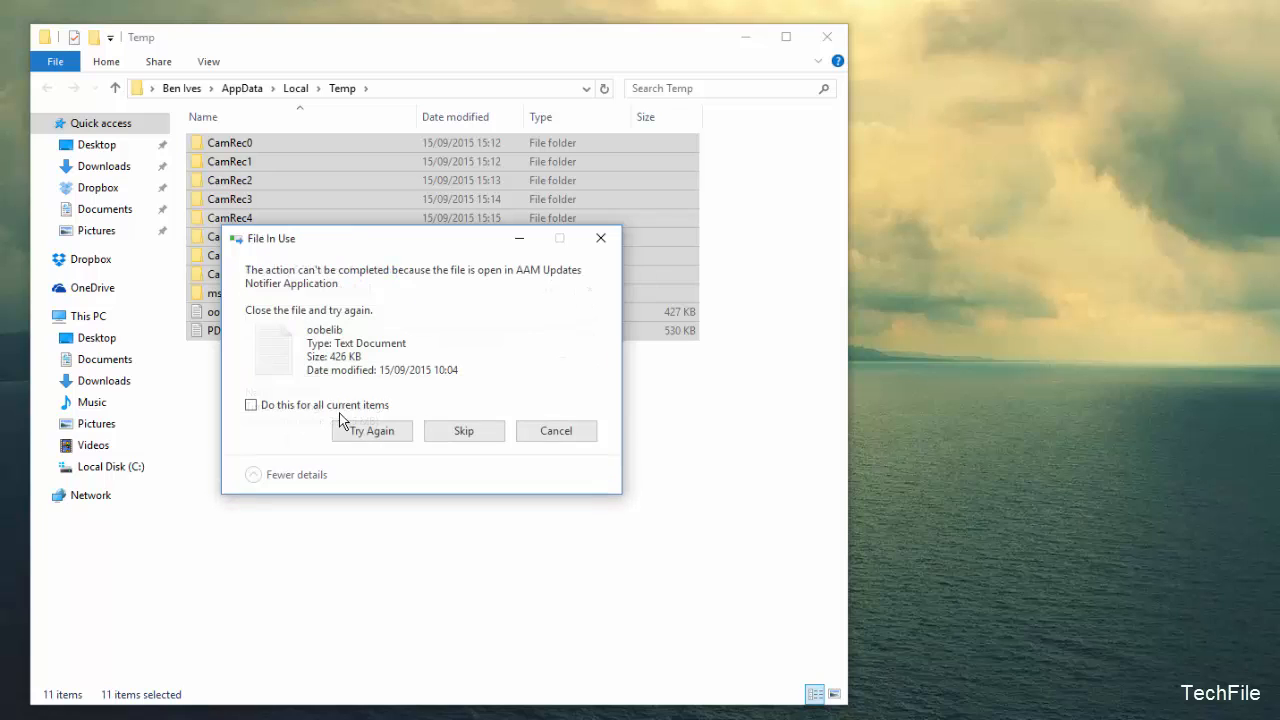
pyautogui.click(366, 408)
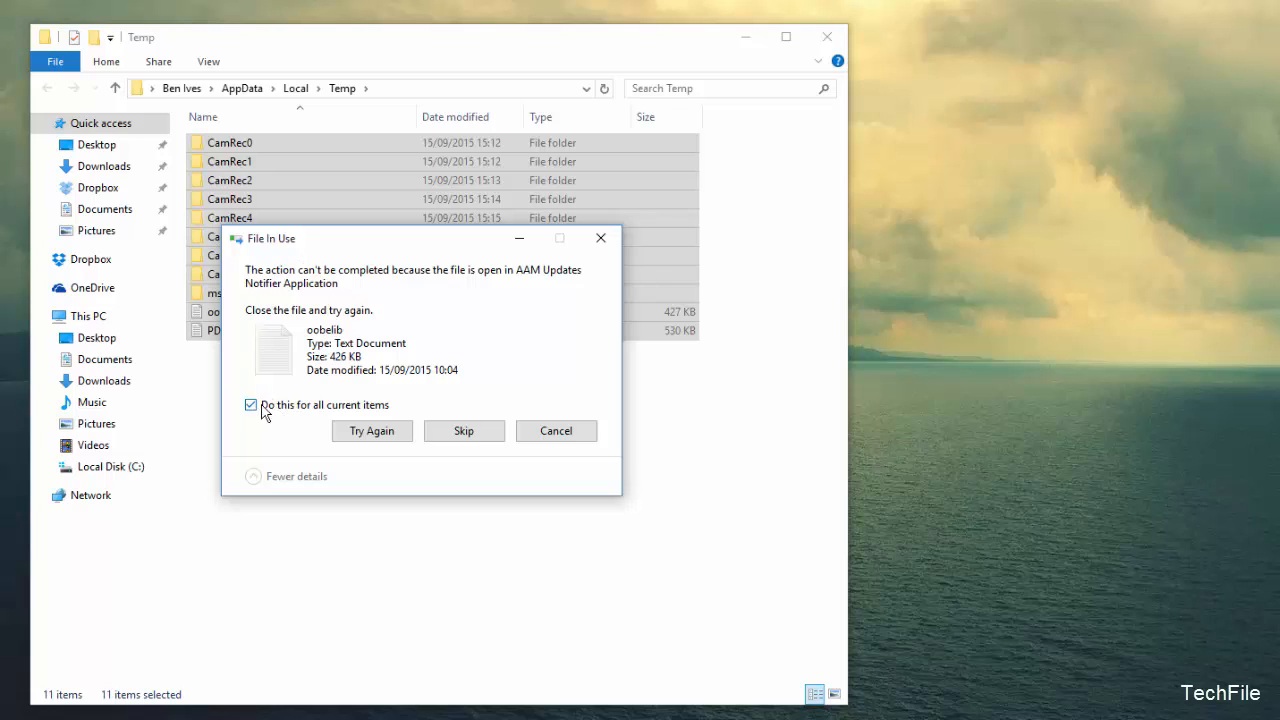
pyautogui.click(448, 431)
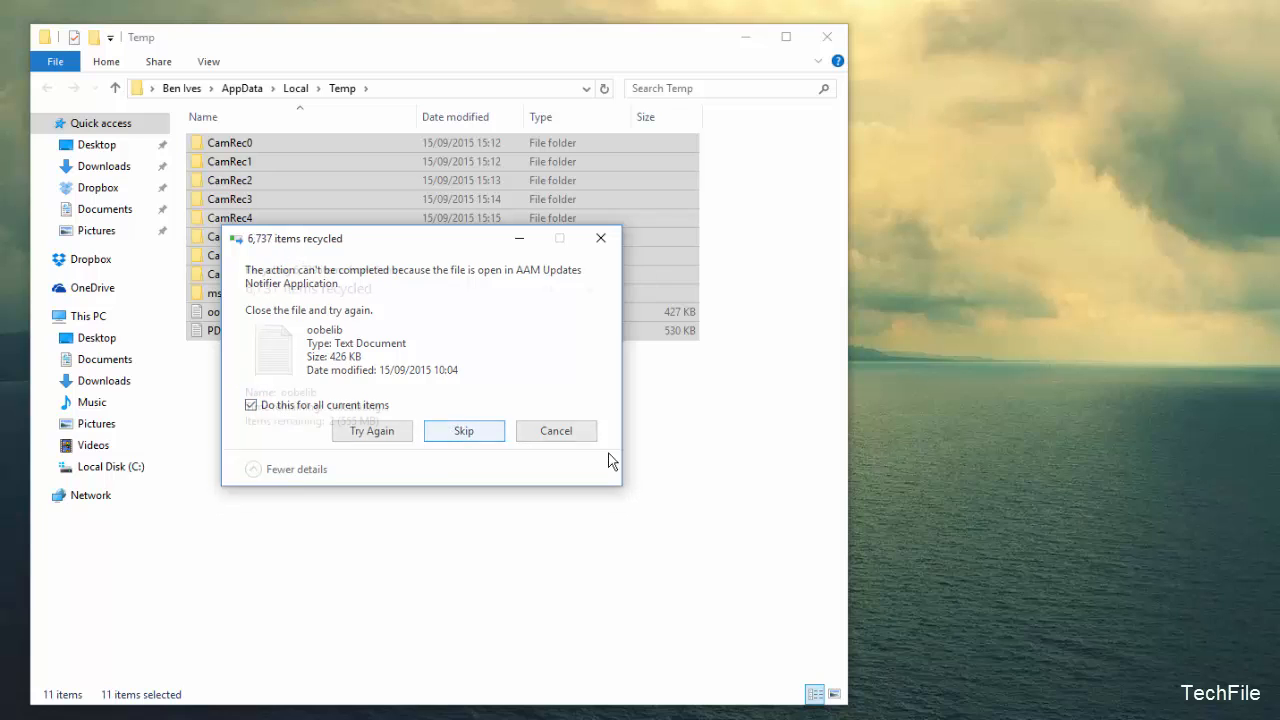
pyautogui.click(376, 438)
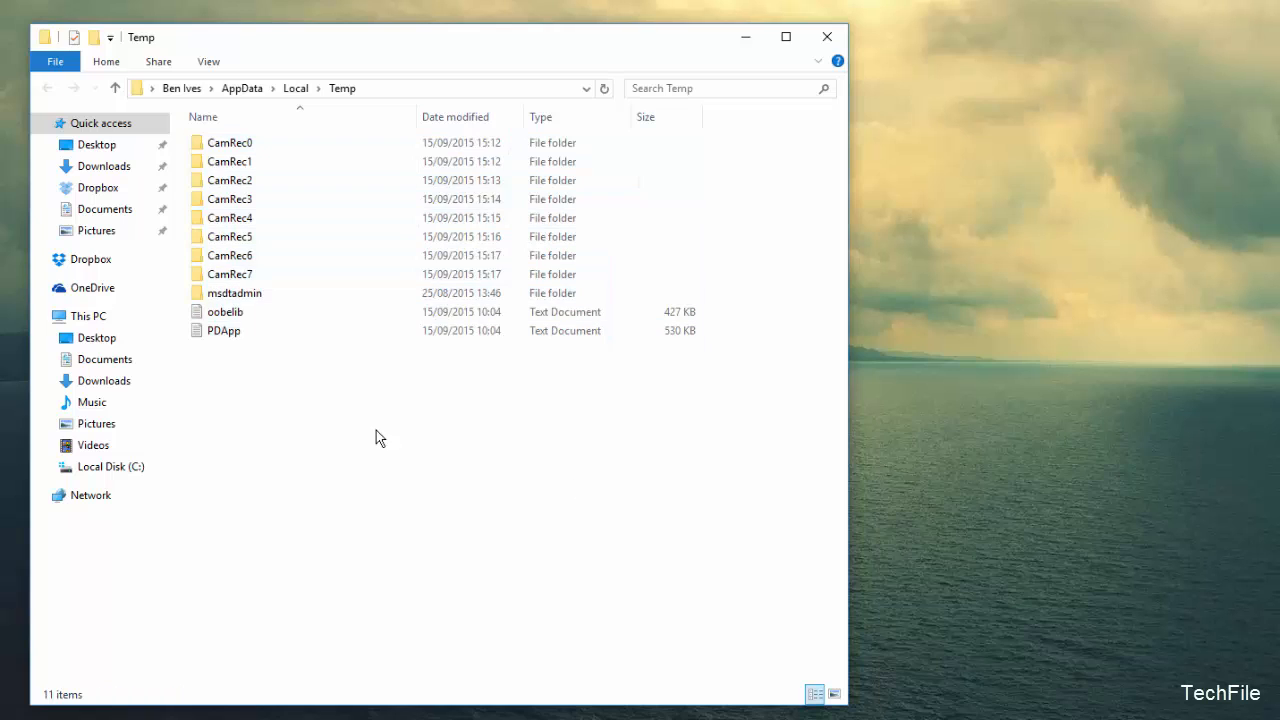
# Look over the leftover items in the Temp folder and close its window.
pyautogui.moveTo(622, 414); pyautogui.dragTo(220, 138)
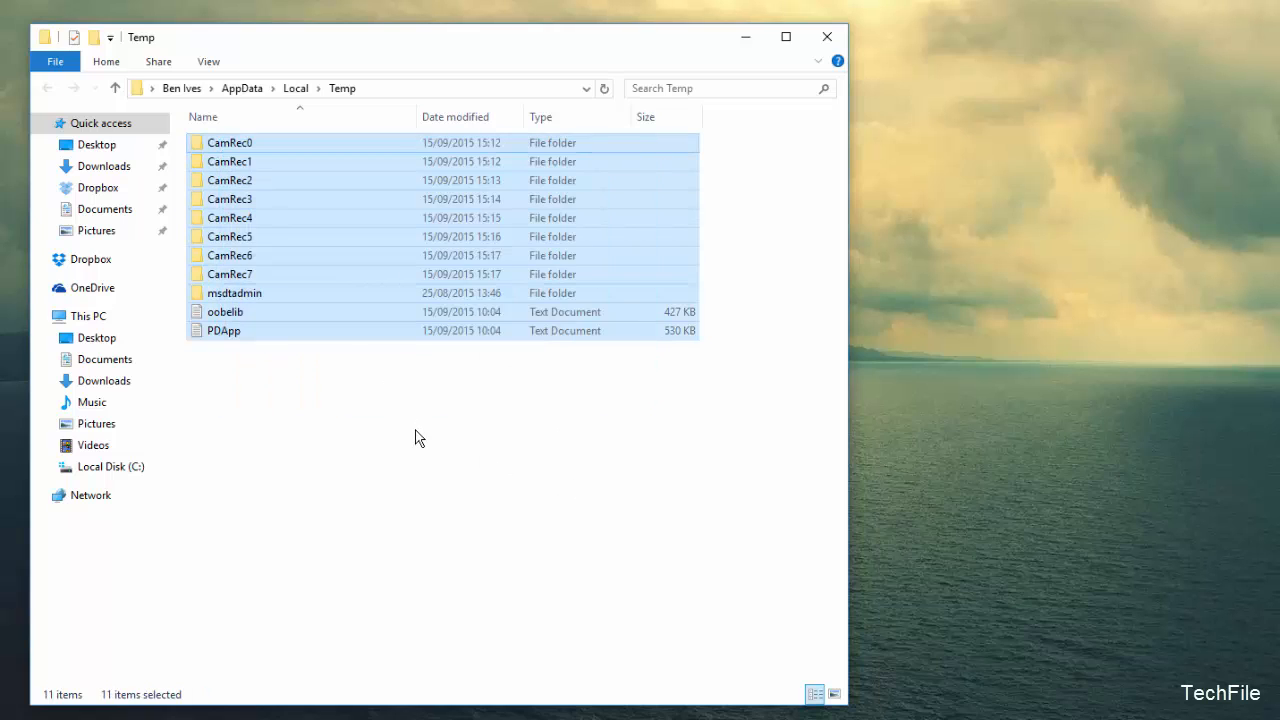
pyautogui.click(414, 437)
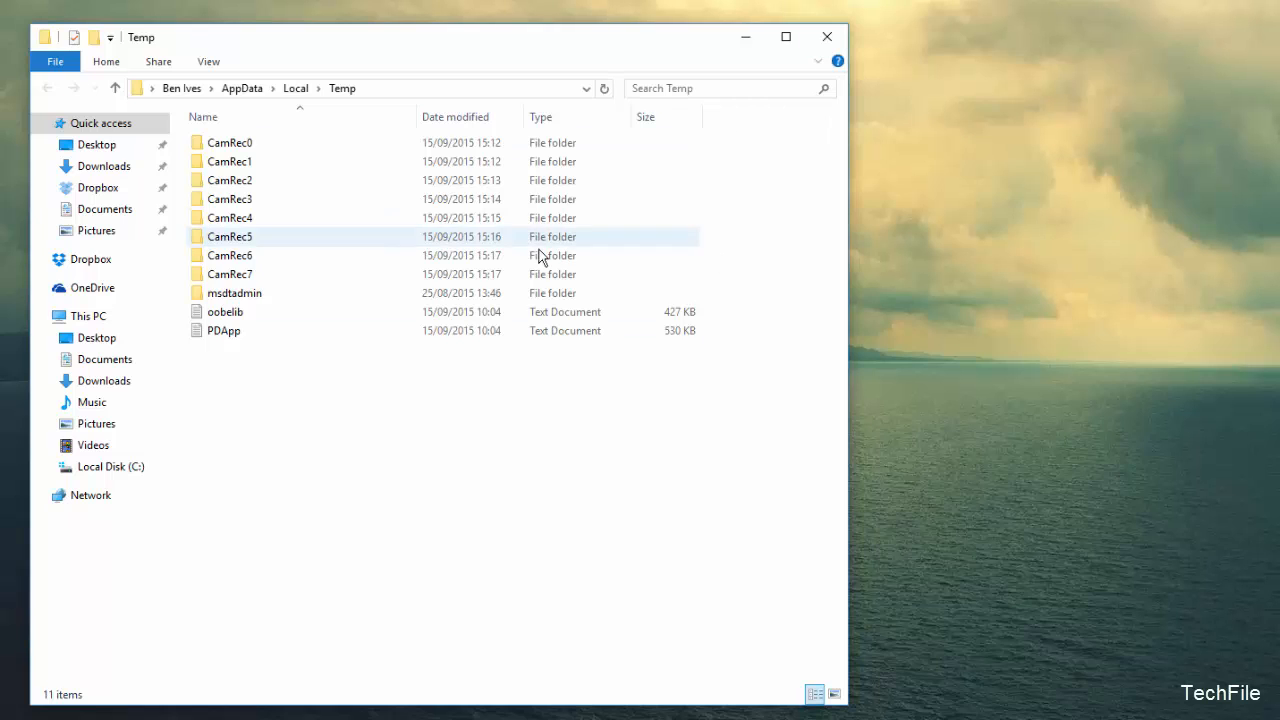
pyautogui.click(819, 45)
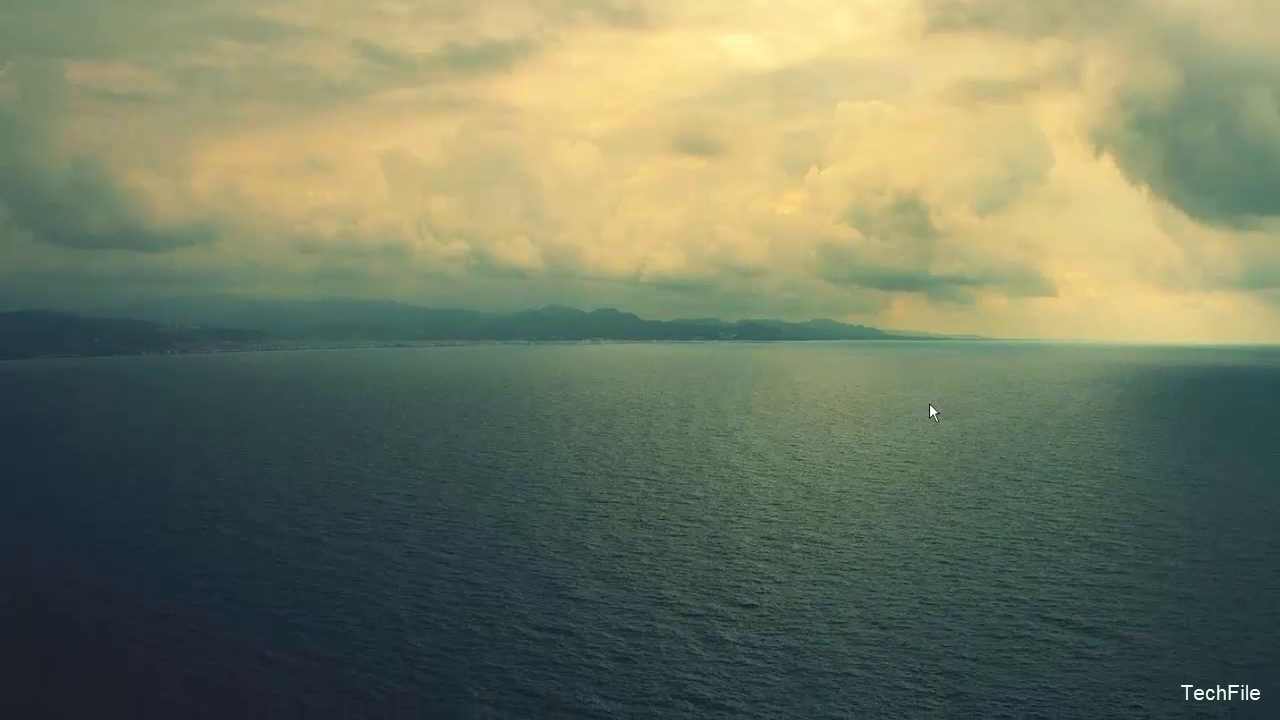
# Search for "disk" and open Disk Clean-up for drive C:.
pyautogui.press('super')
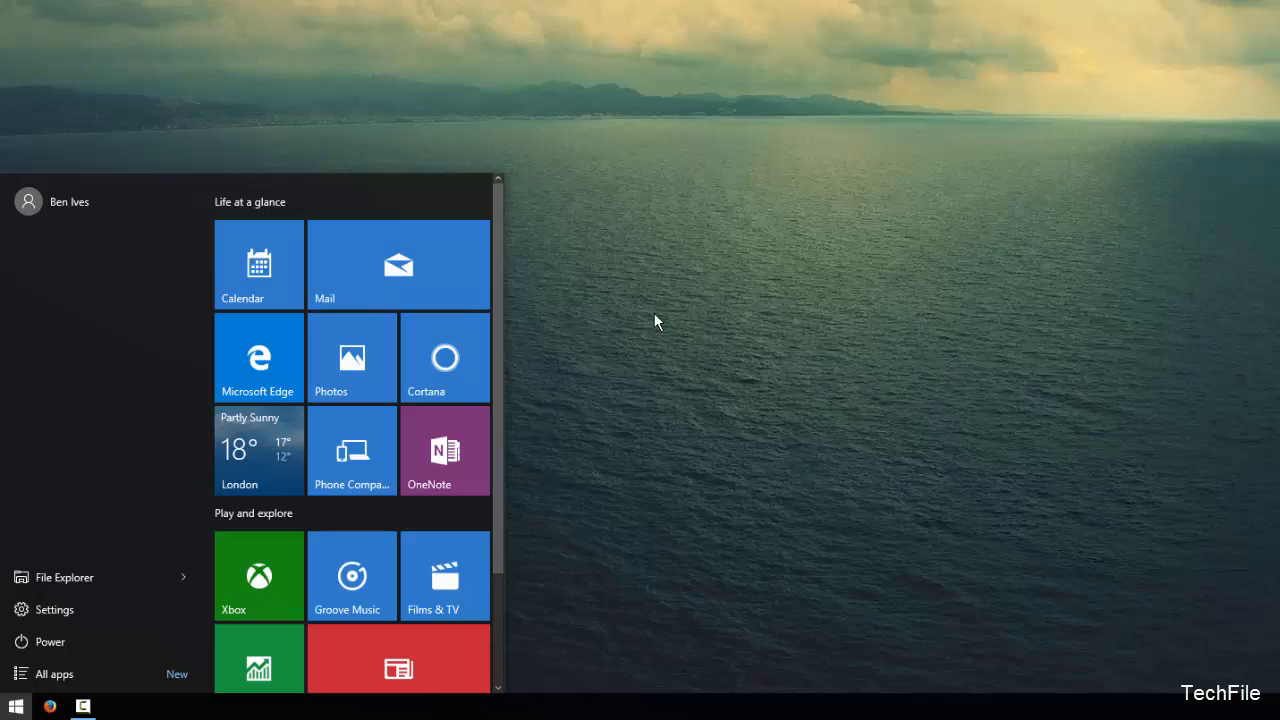
pyautogui.write('disk')
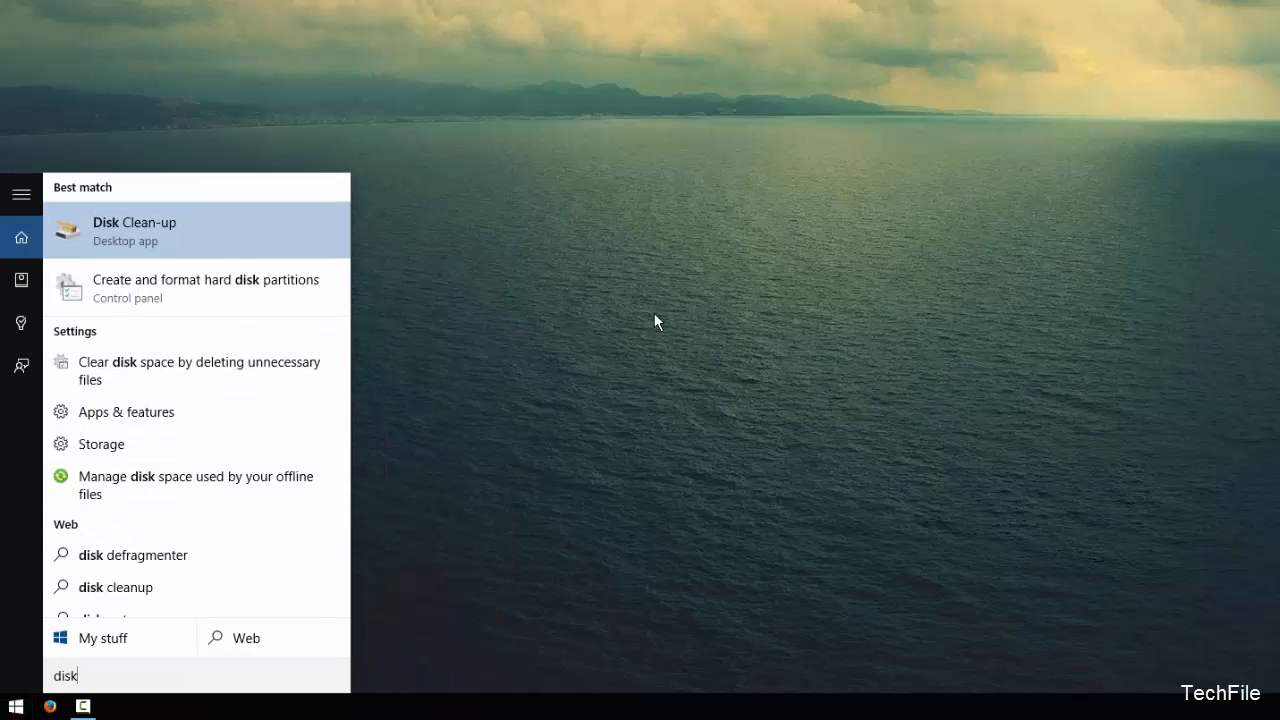
pyautogui.click(189, 231)
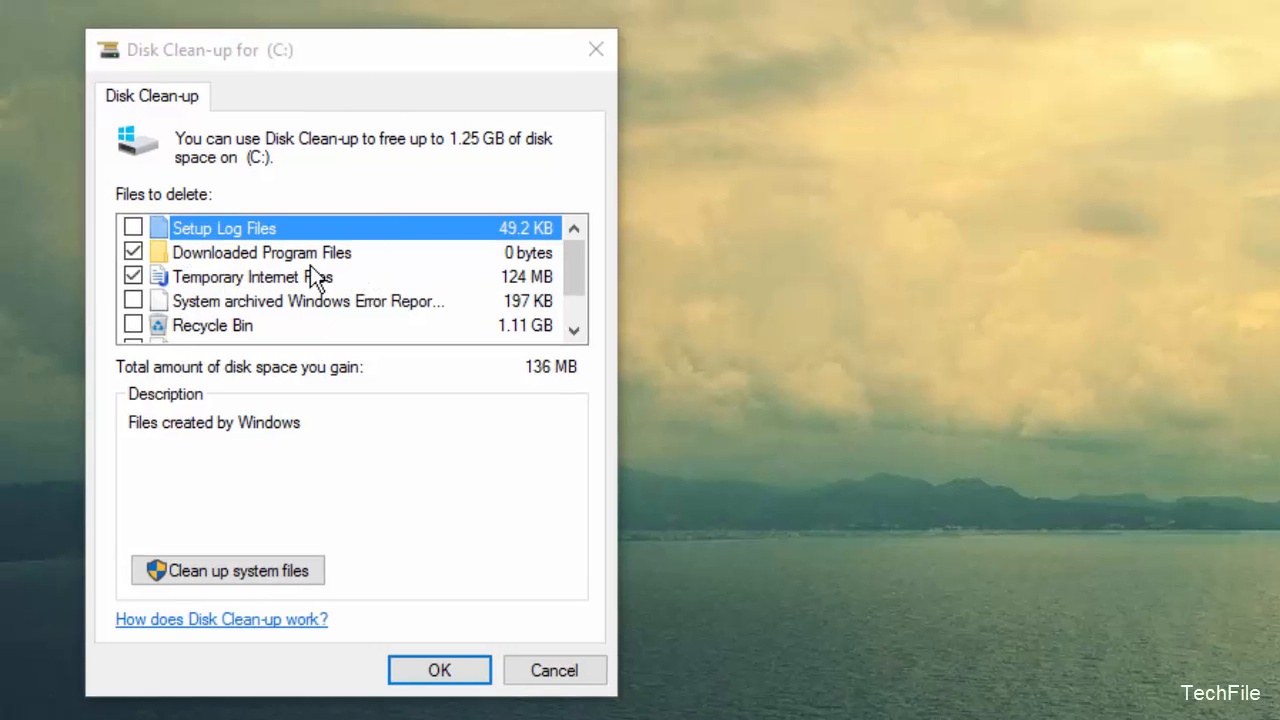
# Add Setup Log Files, the system archived Windows error reports, Recycle Bin and Temporary files to the clean-up, and permanently delete the chosen files.
pyautogui.scroll(-1, 381, 276)
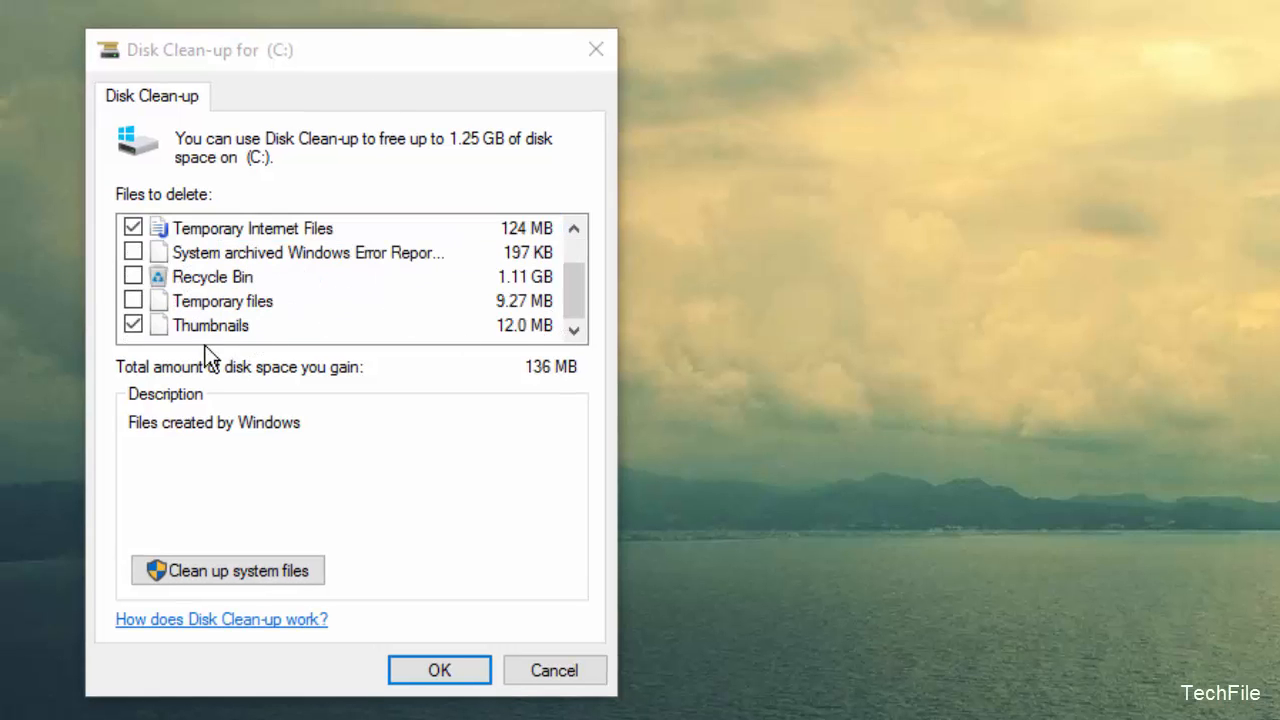
pyautogui.scroll(1, 145, 325)
pyautogui.click(133, 228)
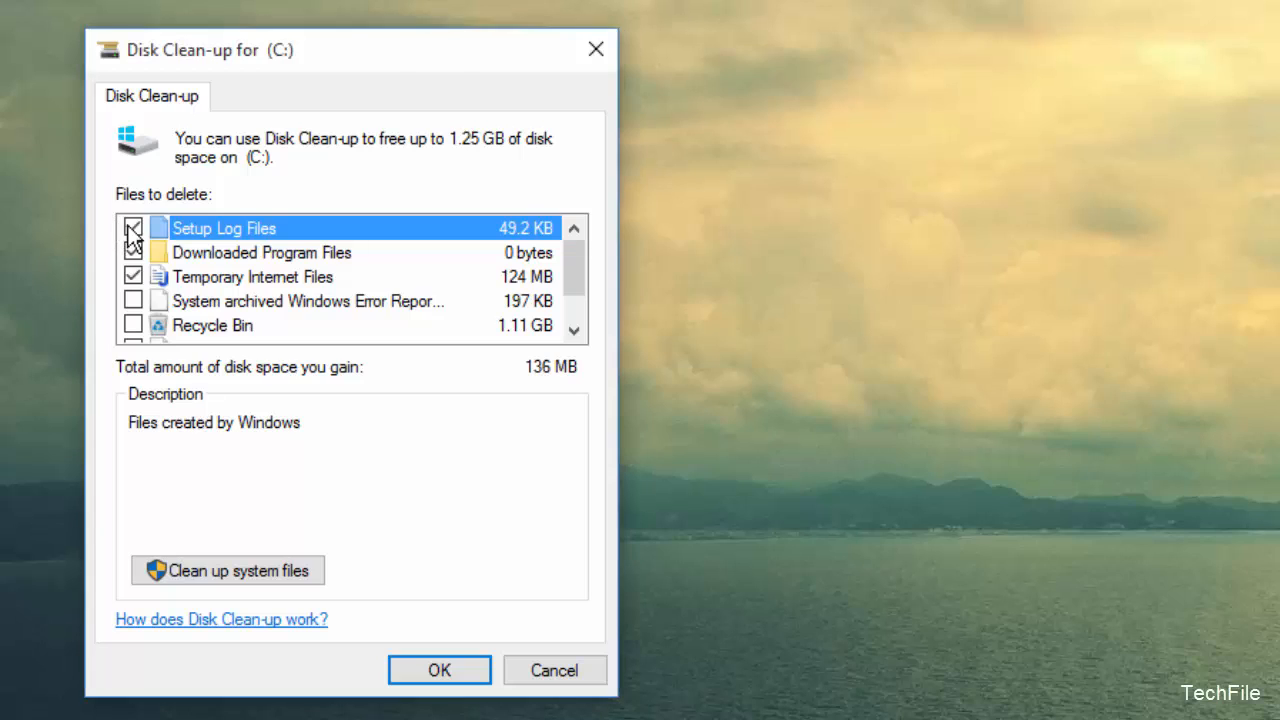
pyautogui.scroll(-1, 143, 306)
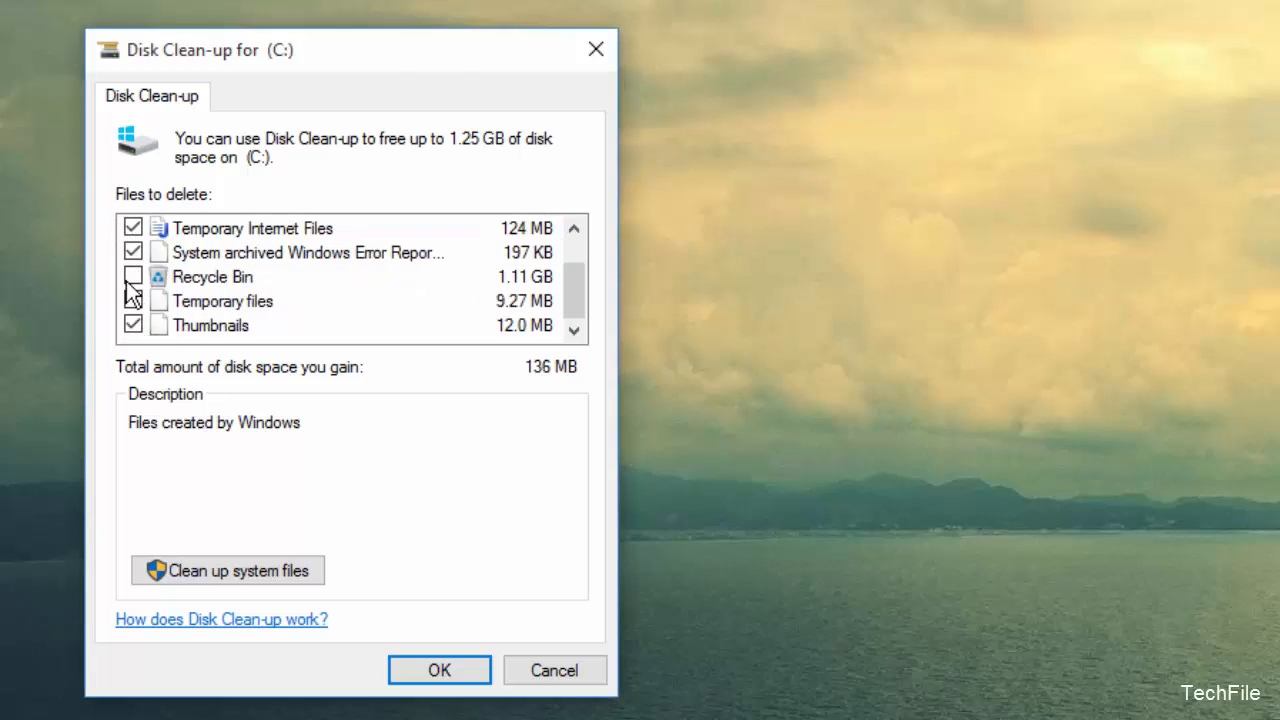
pyautogui.click(133, 277)
pyautogui.click(133, 301)
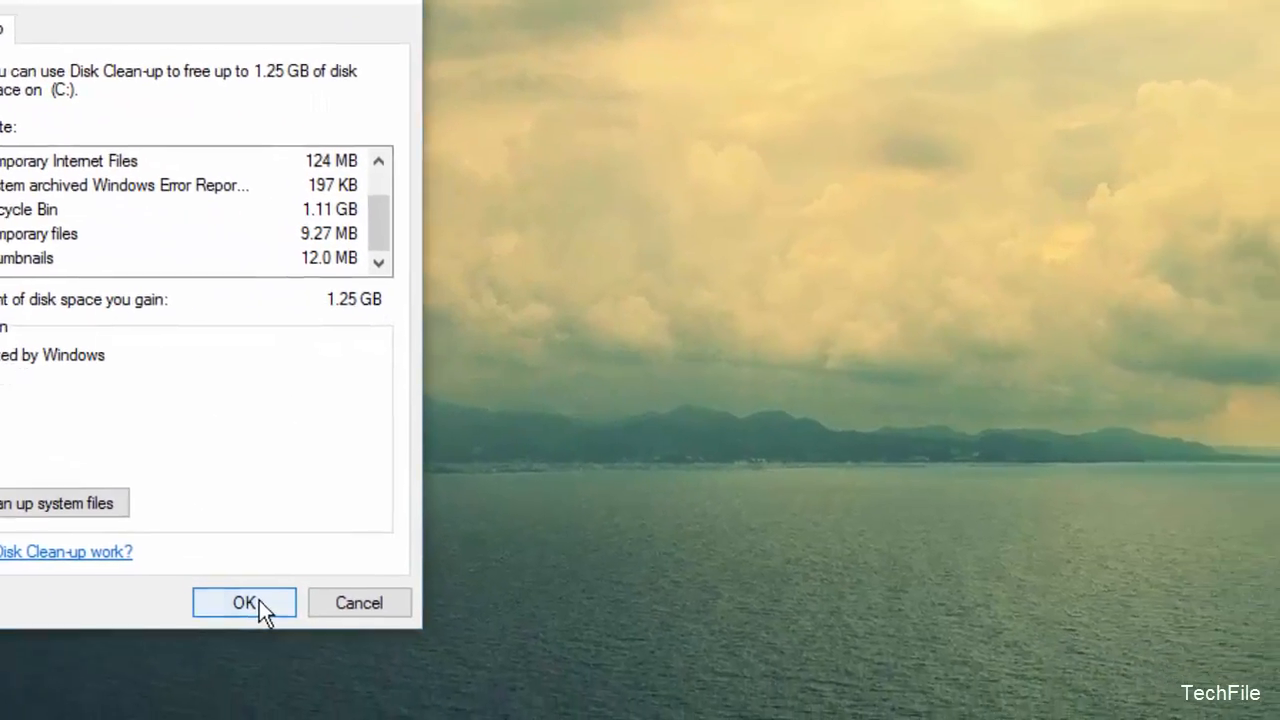
pyautogui.click(439, 670)
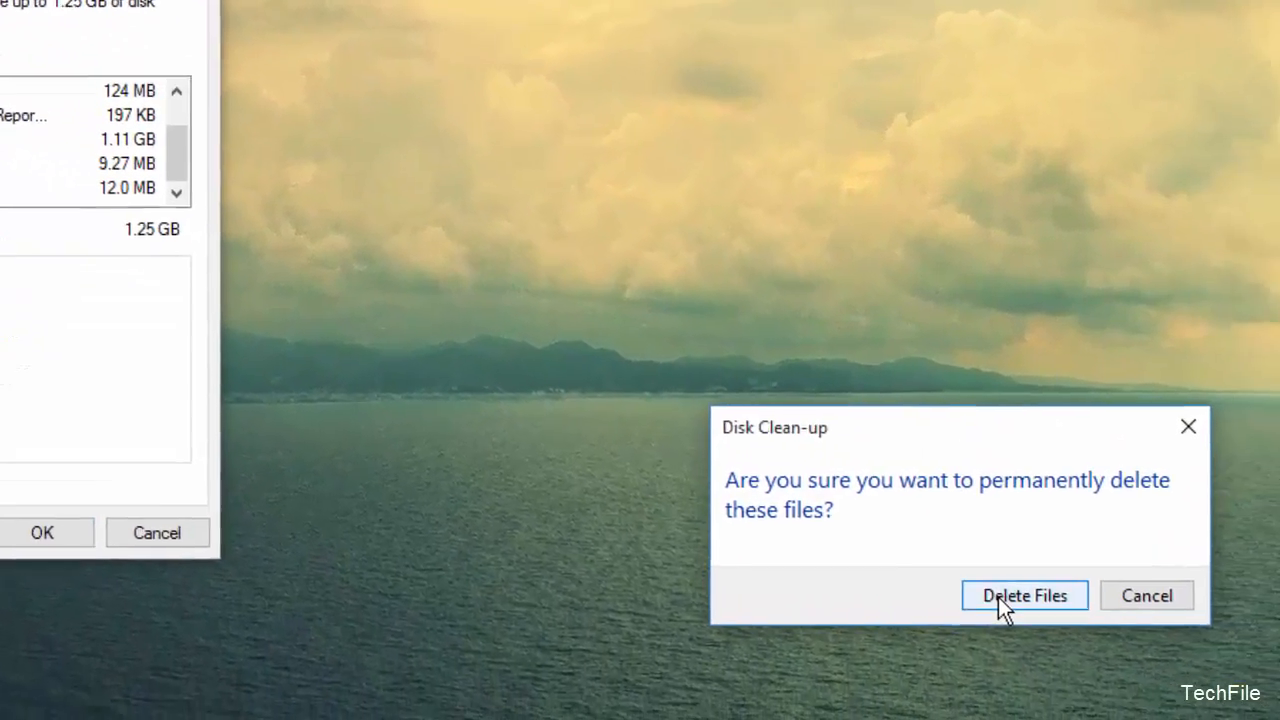
pyautogui.click(1097, 637)
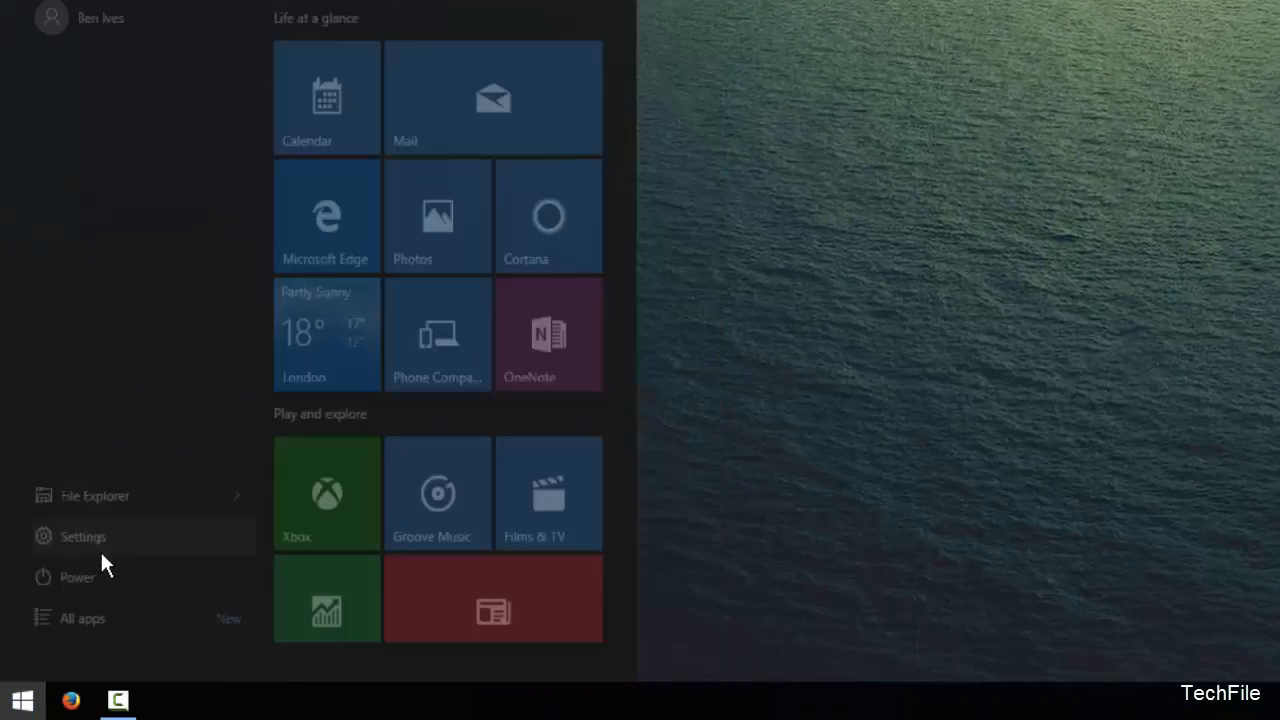
# Open the Performance Options from the advanced system settings of Control Panel's System page.
pyautogui.write('control')
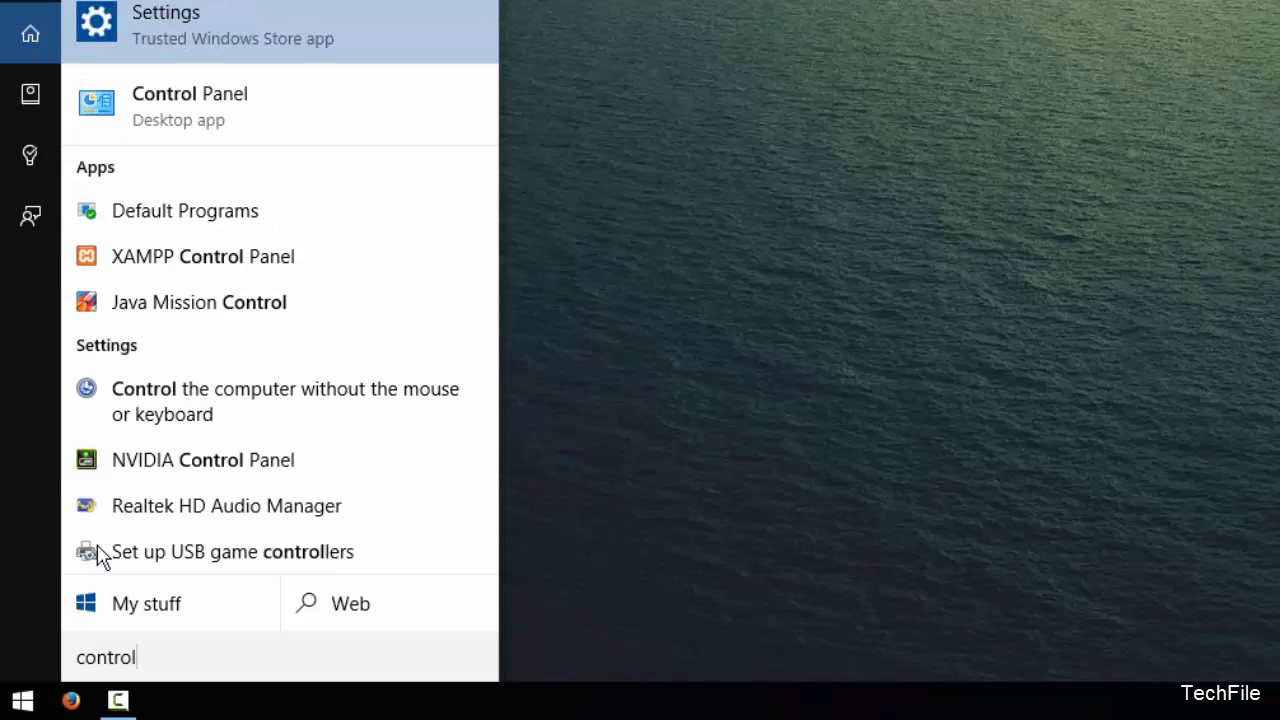
pyautogui.click(193, 96)
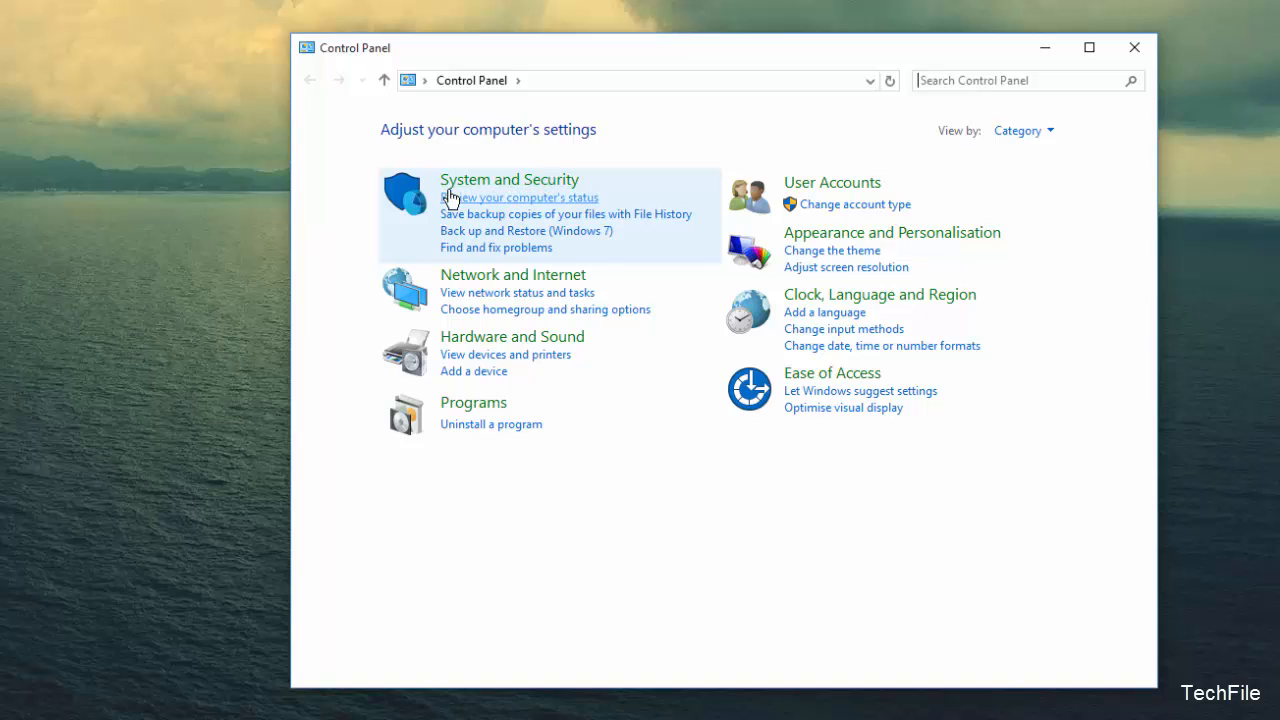
pyautogui.click(515, 188)
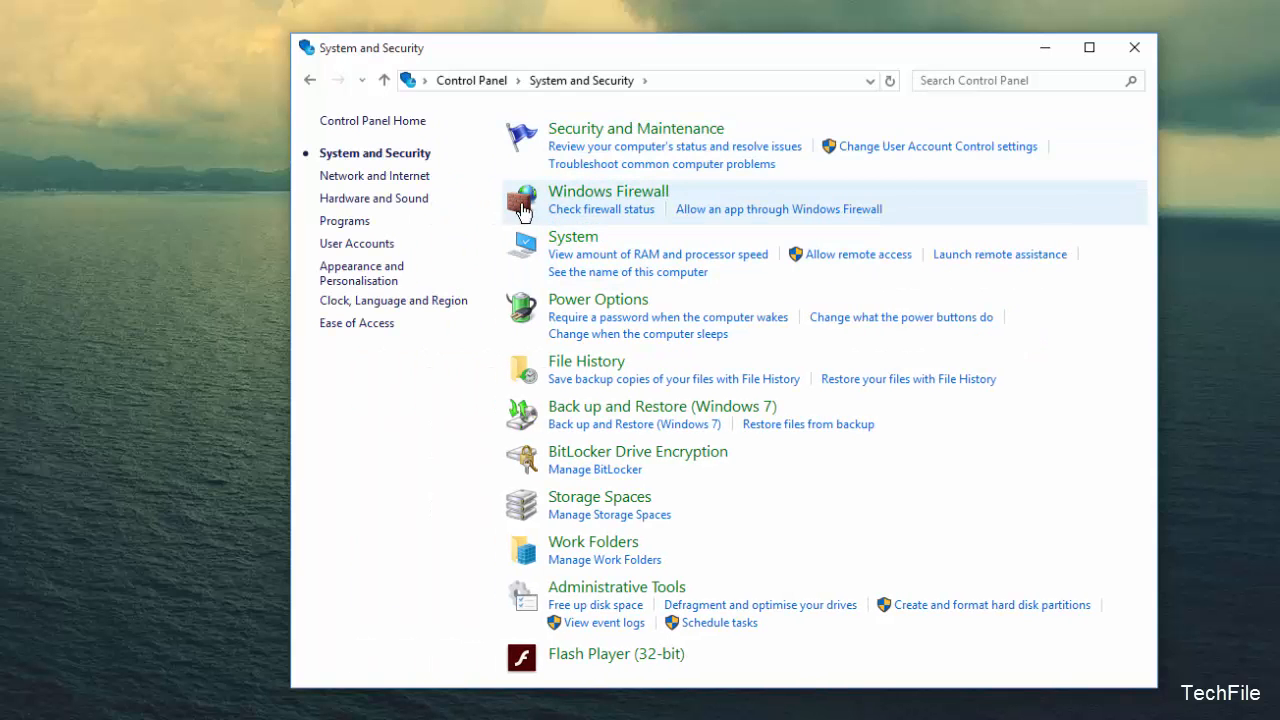
pyautogui.click(583, 245)
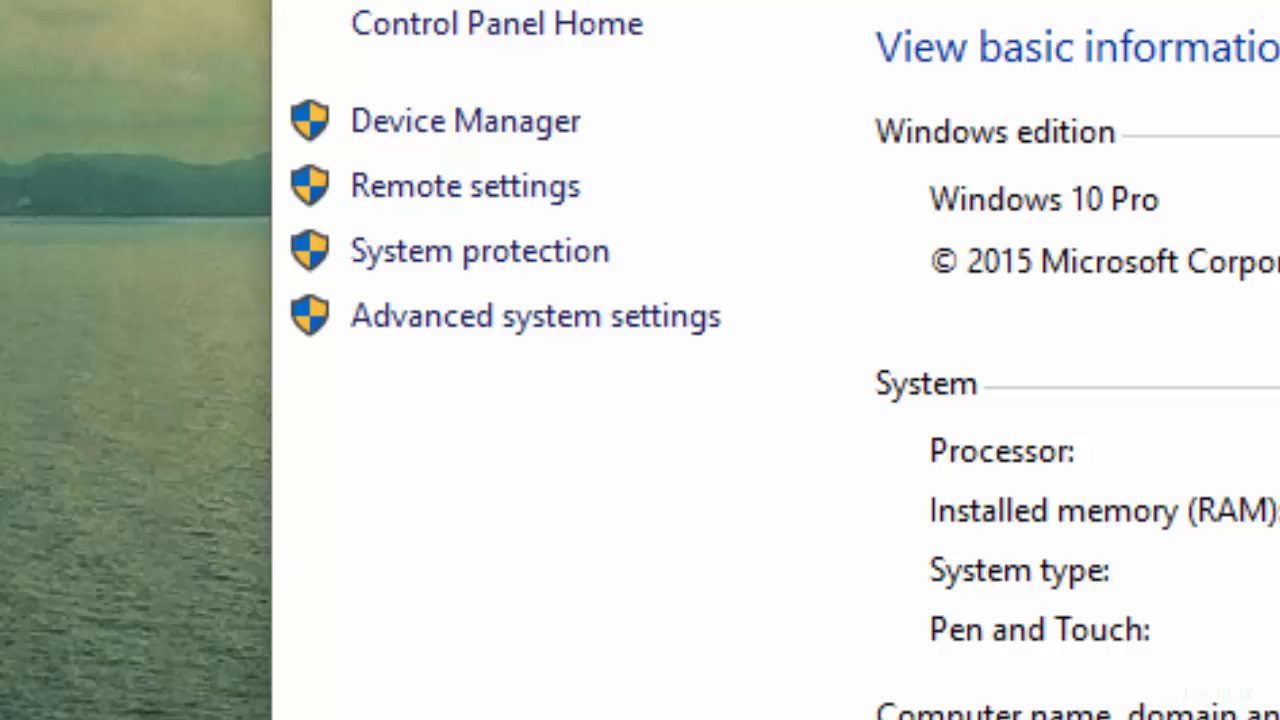
pyautogui.moveTo(0, 0); pyautogui.dragTo(953, 122)
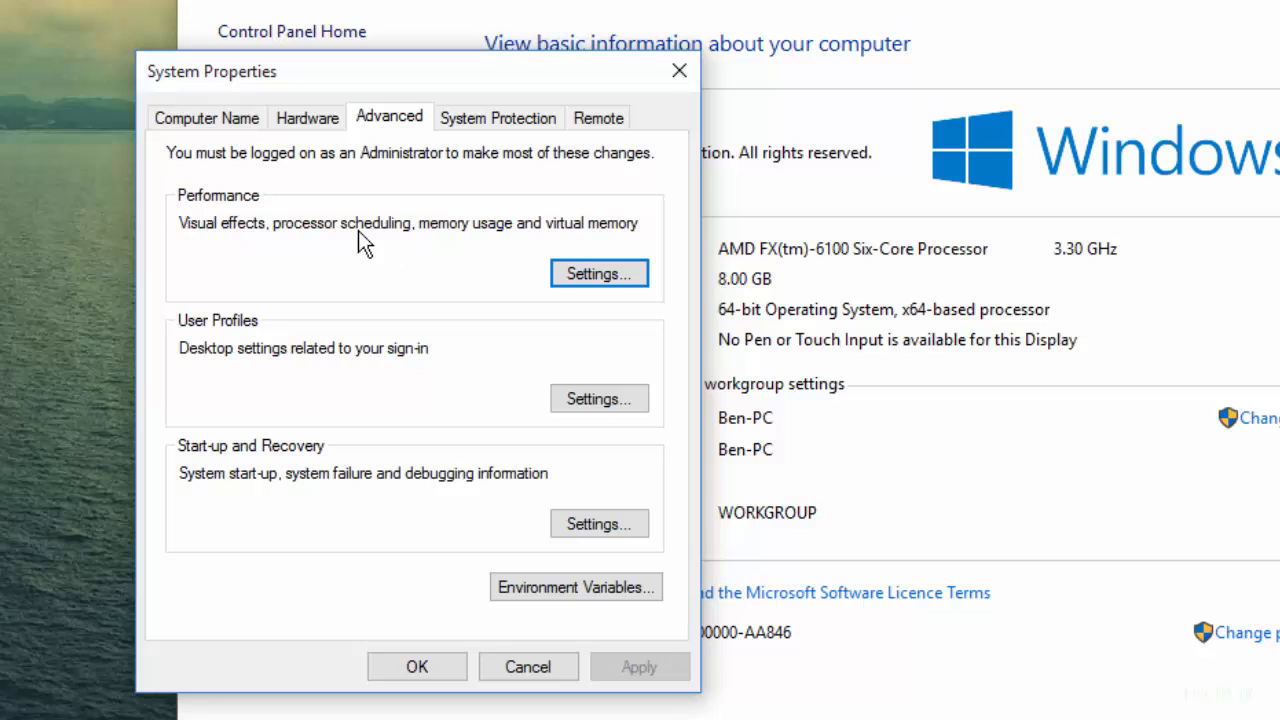
pyautogui.click(576, 283)
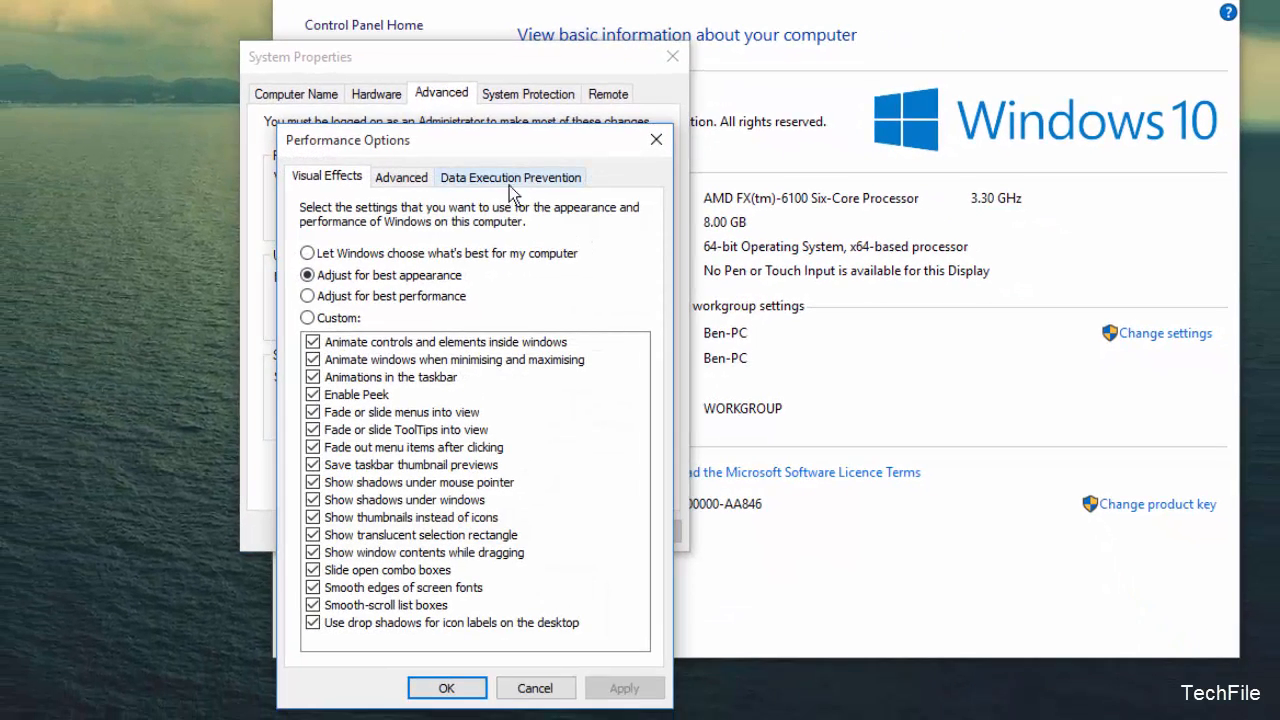
# Open the Virtual Memory settings, turn off automatic paging file management and choose a custom size for drive C:.
pyautogui.click(403, 179)
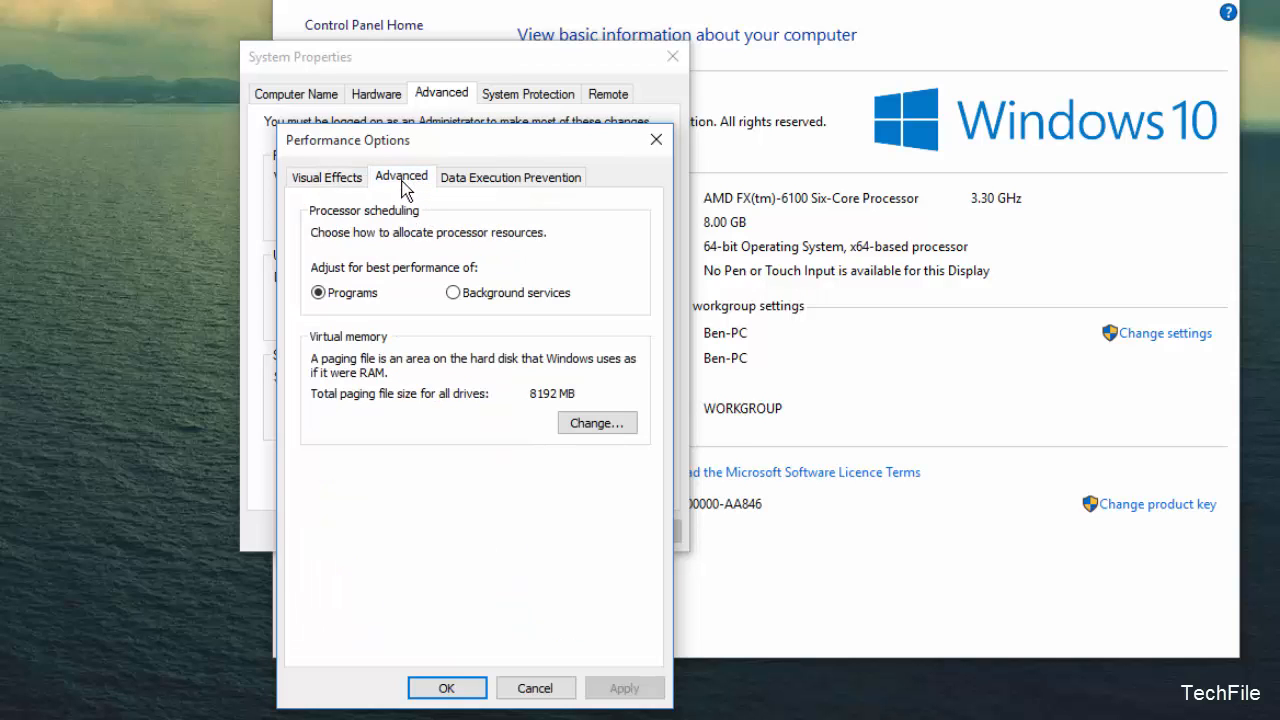
pyautogui.click(596, 424)
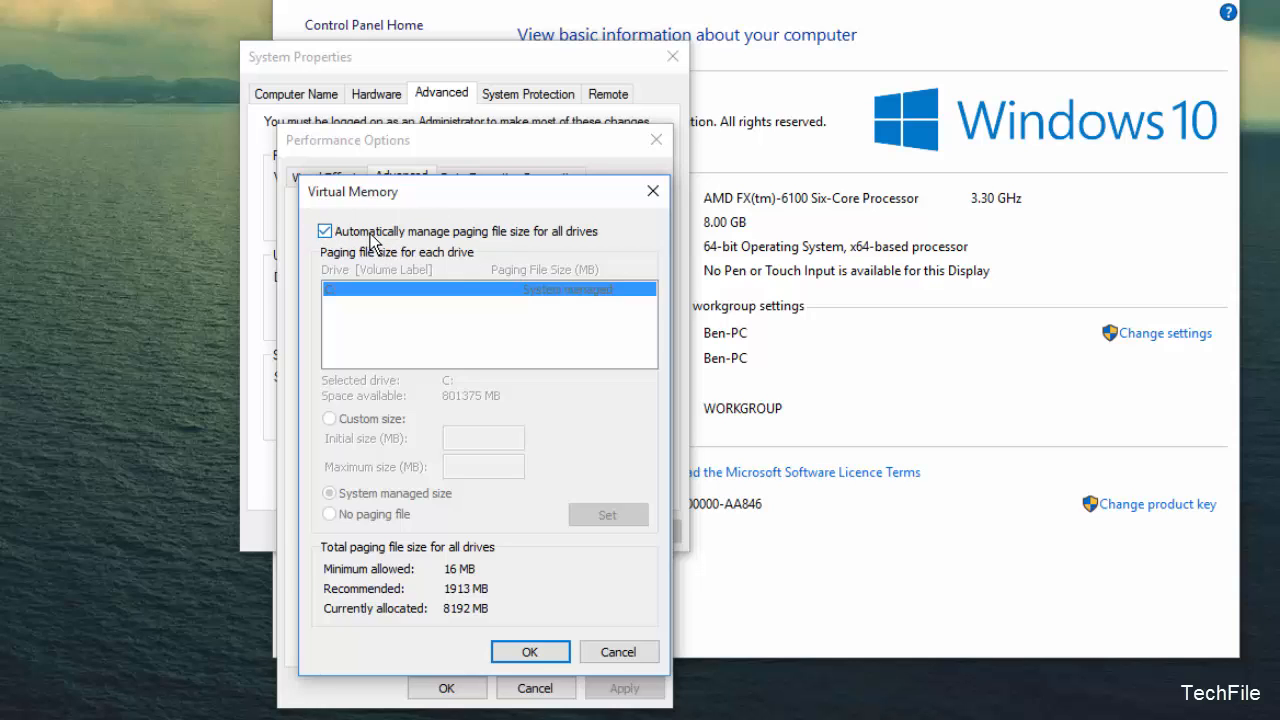
pyautogui.click(325, 231)
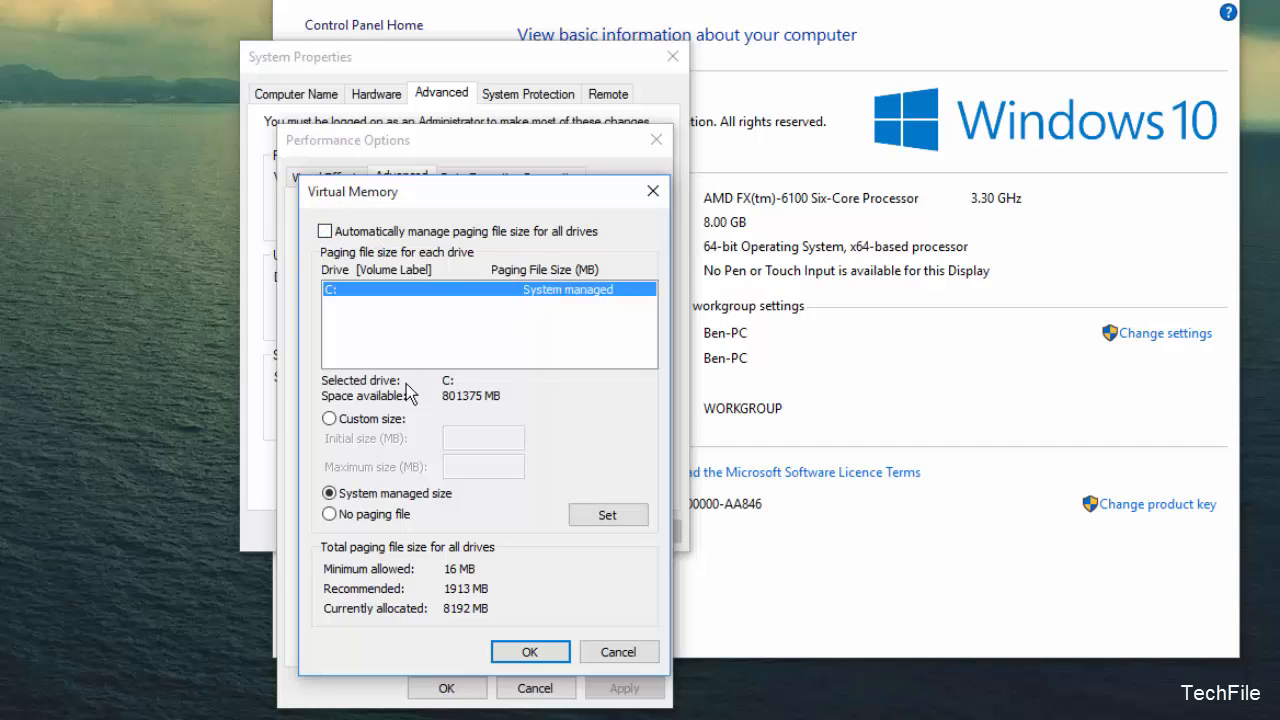
pyautogui.click(329, 418)
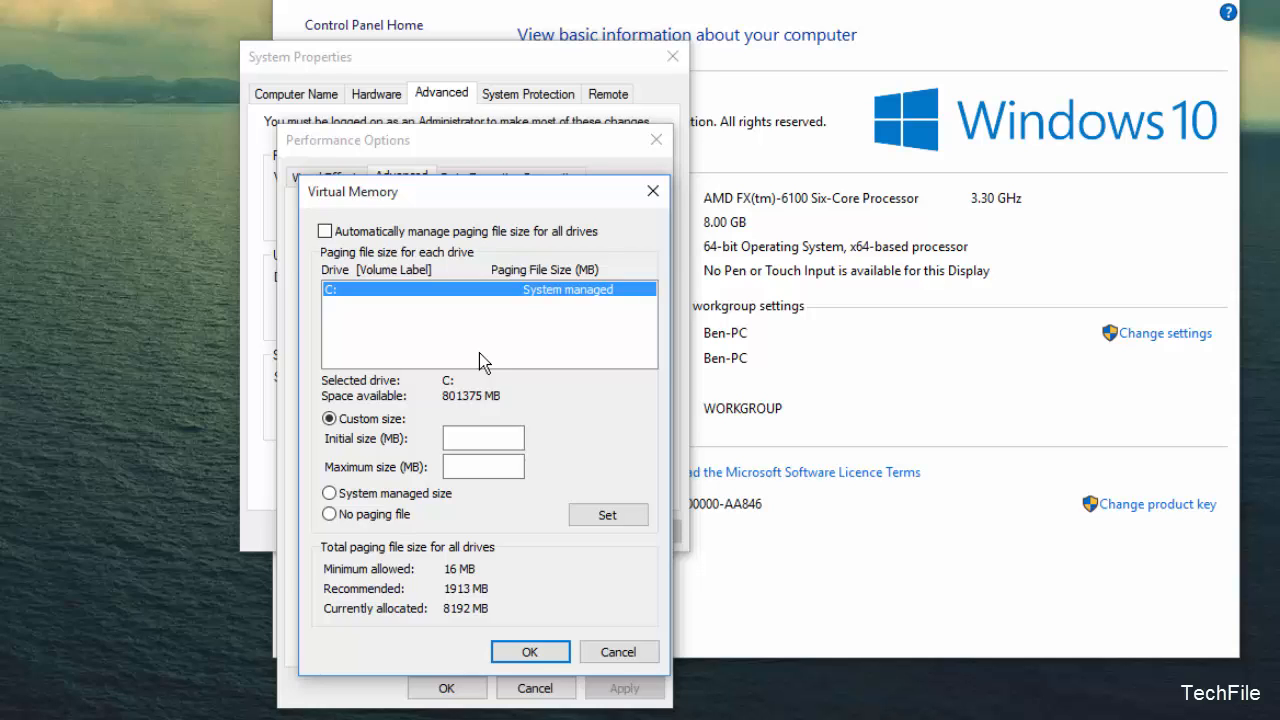
# Calculate 1024 × 8 × 1.5 in Calculator, copy the result and close Calculator.
pyautogui.press('super')
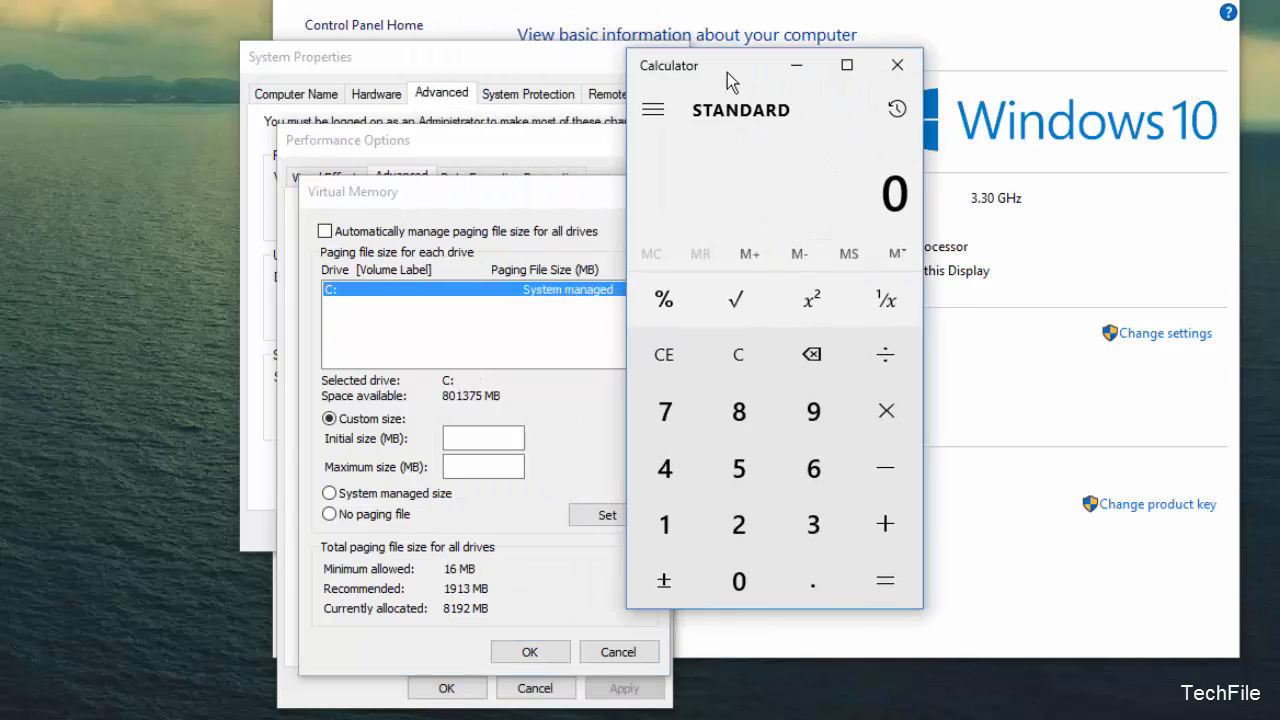
pyautogui.moveTo(727, 72); pyautogui.dragTo(730, 107)
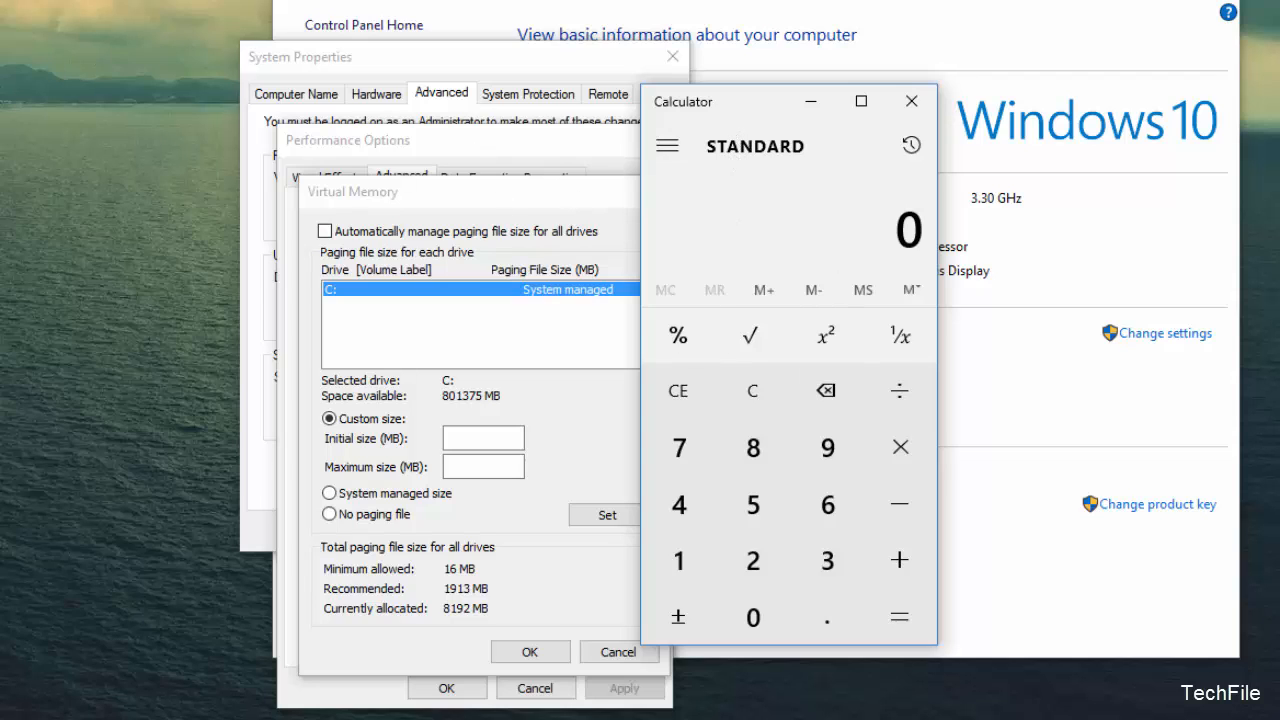
pyautogui.write('1024')
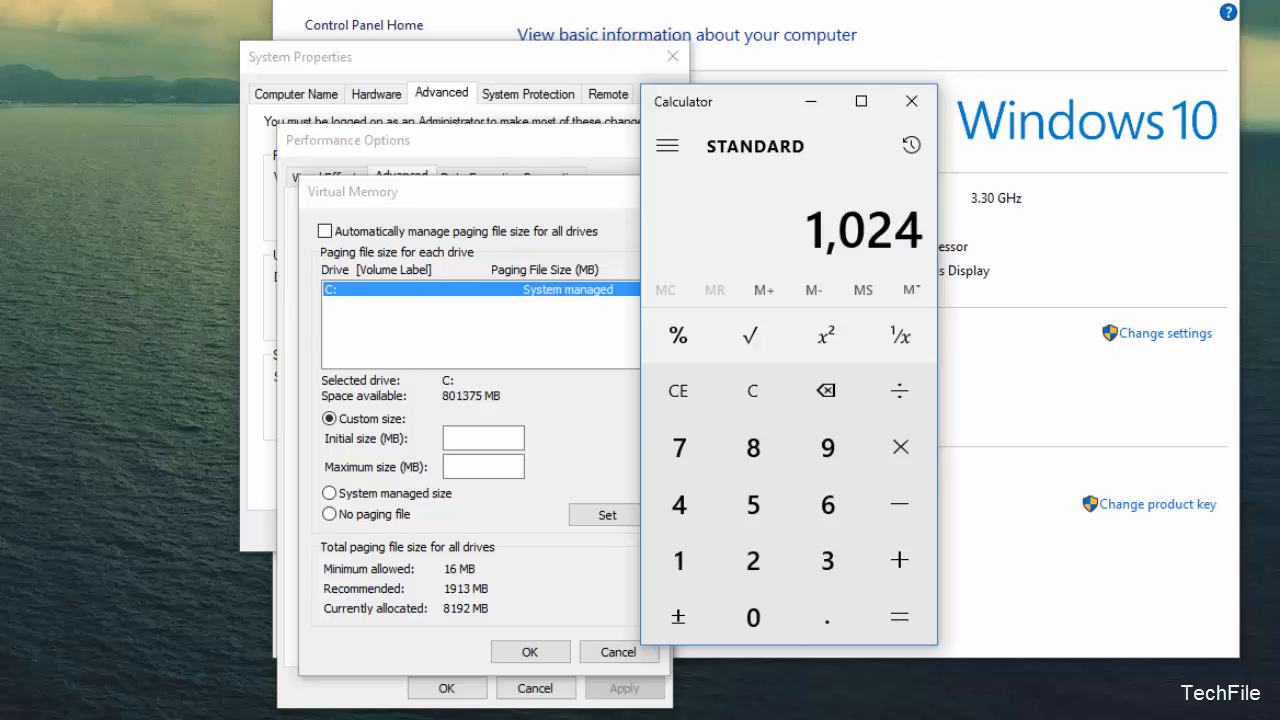
pyautogui.press('*')
pyautogui.write('8')
pyautogui.press('Return')
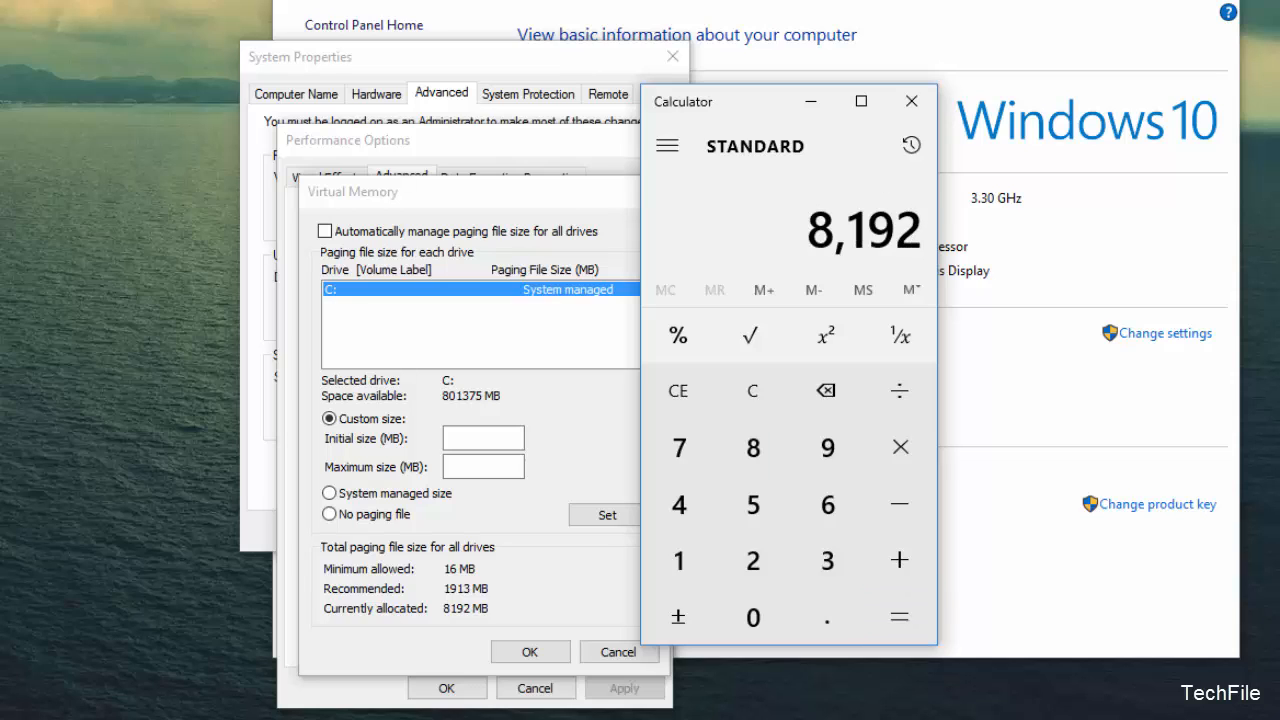
pyautogui.press('*')
pyautogui.write('1.5')
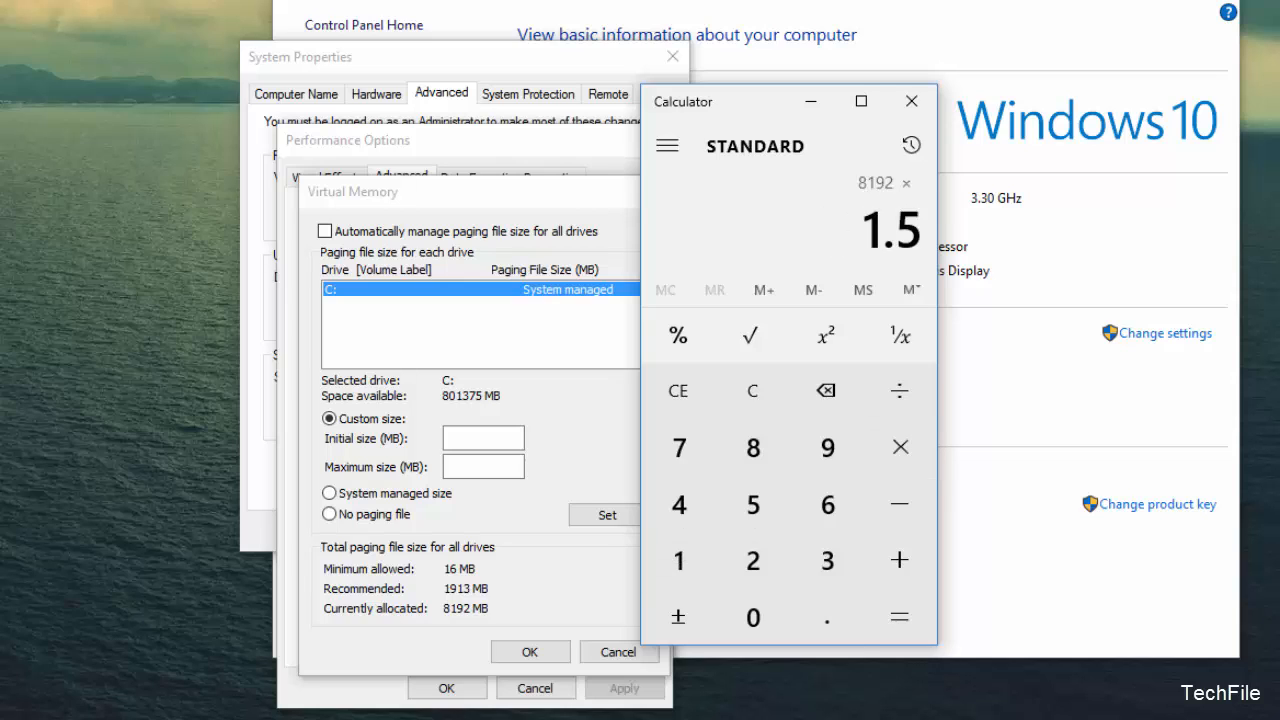
pyautogui.press('Return')
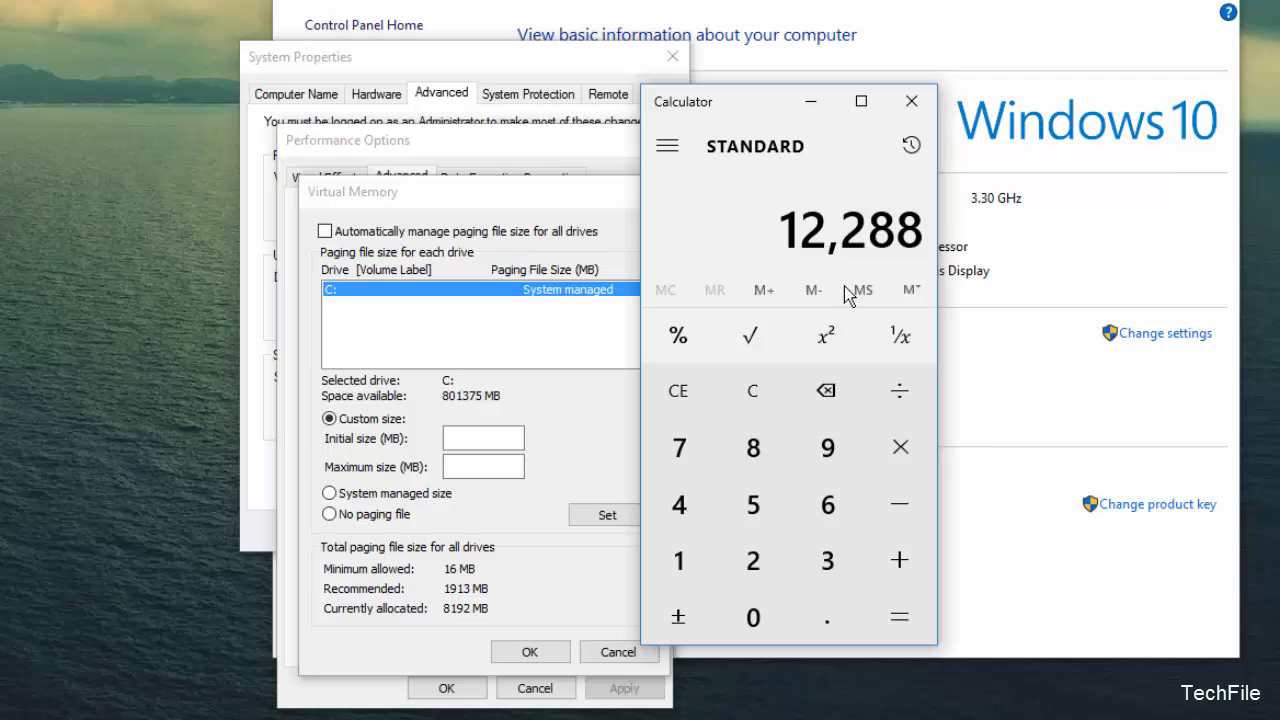
pyautogui.rightClick(819, 229)
pyautogui.click(822, 162)
pyautogui.click(911, 102)
# Set both the initial and maximum paging file size of drive C: to 12288 MB and accept the Virtual Memory changes.
pyautogui.rightClick(458, 440)
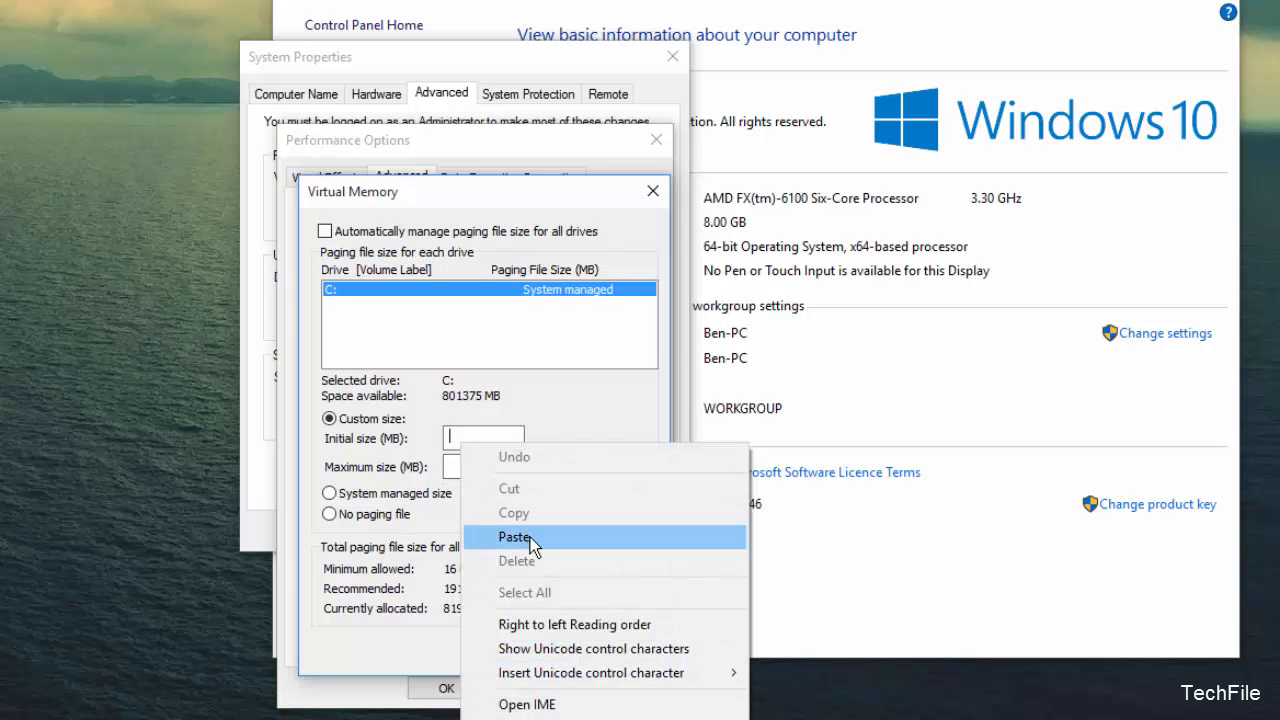
pyautogui.click(530, 536)
pyautogui.rightClick(510, 466)
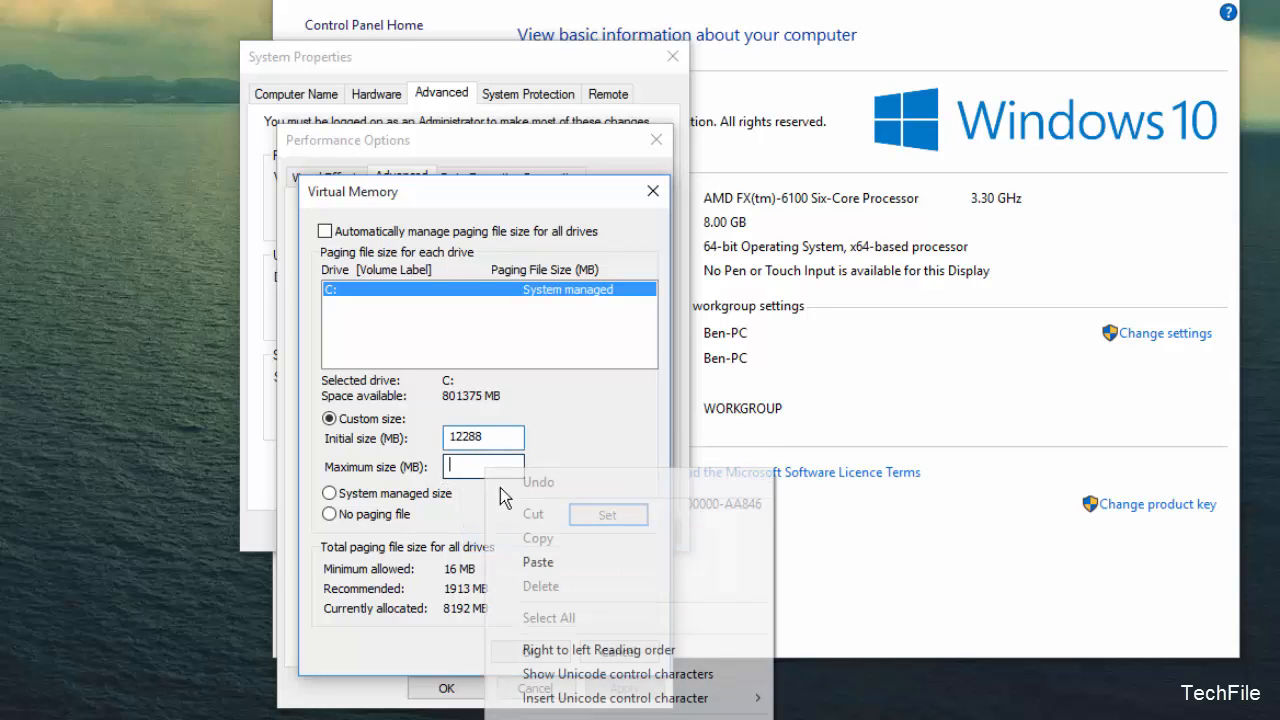
pyautogui.click(532, 560)
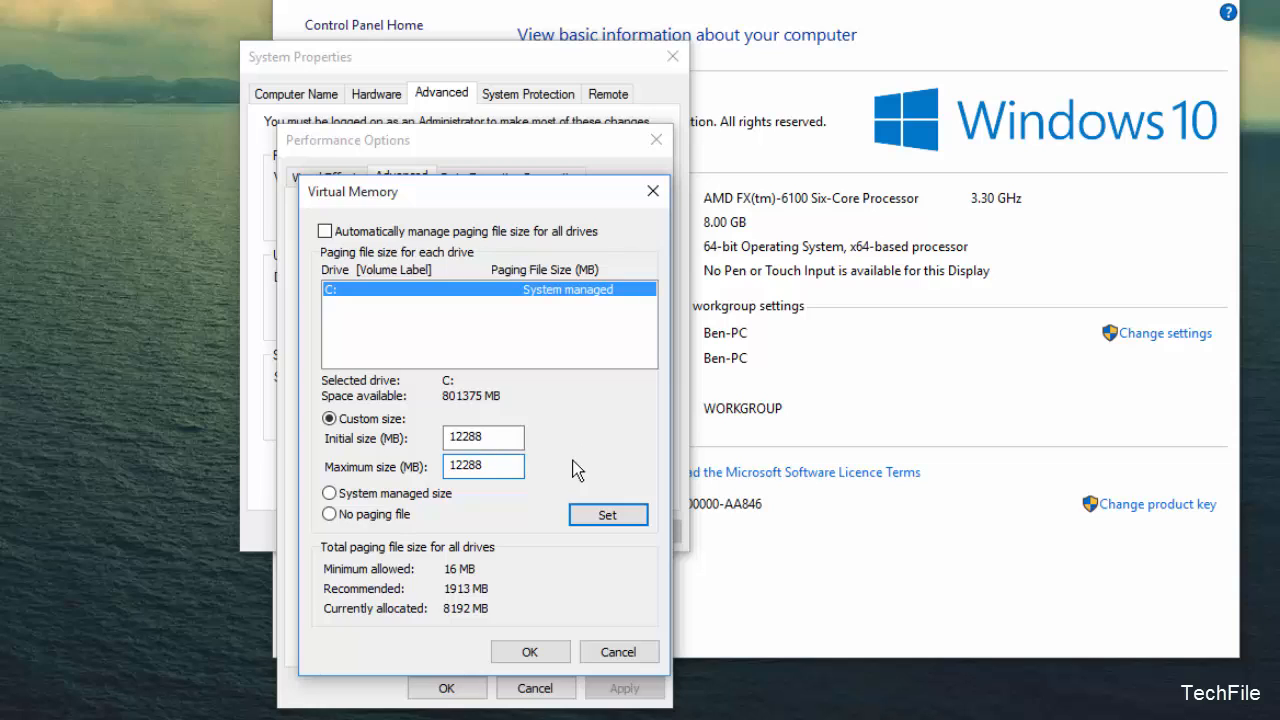
pyautogui.click(607, 520)
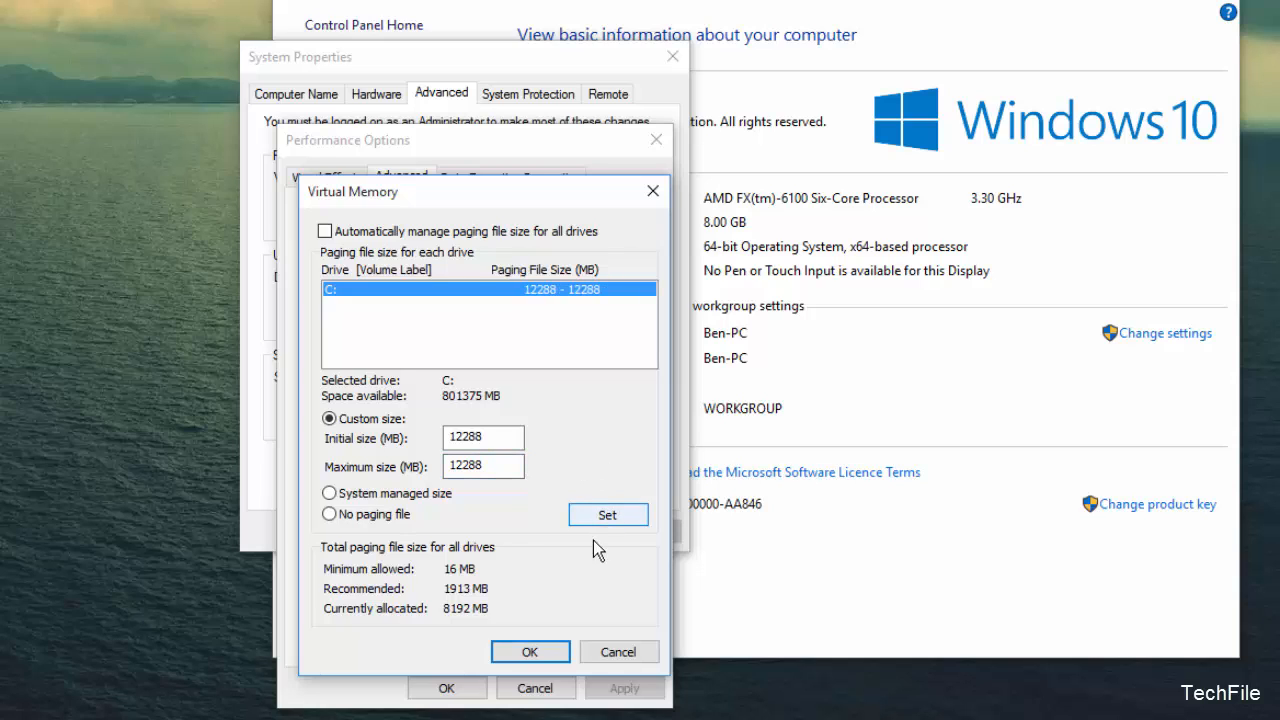
pyautogui.click(552, 656)
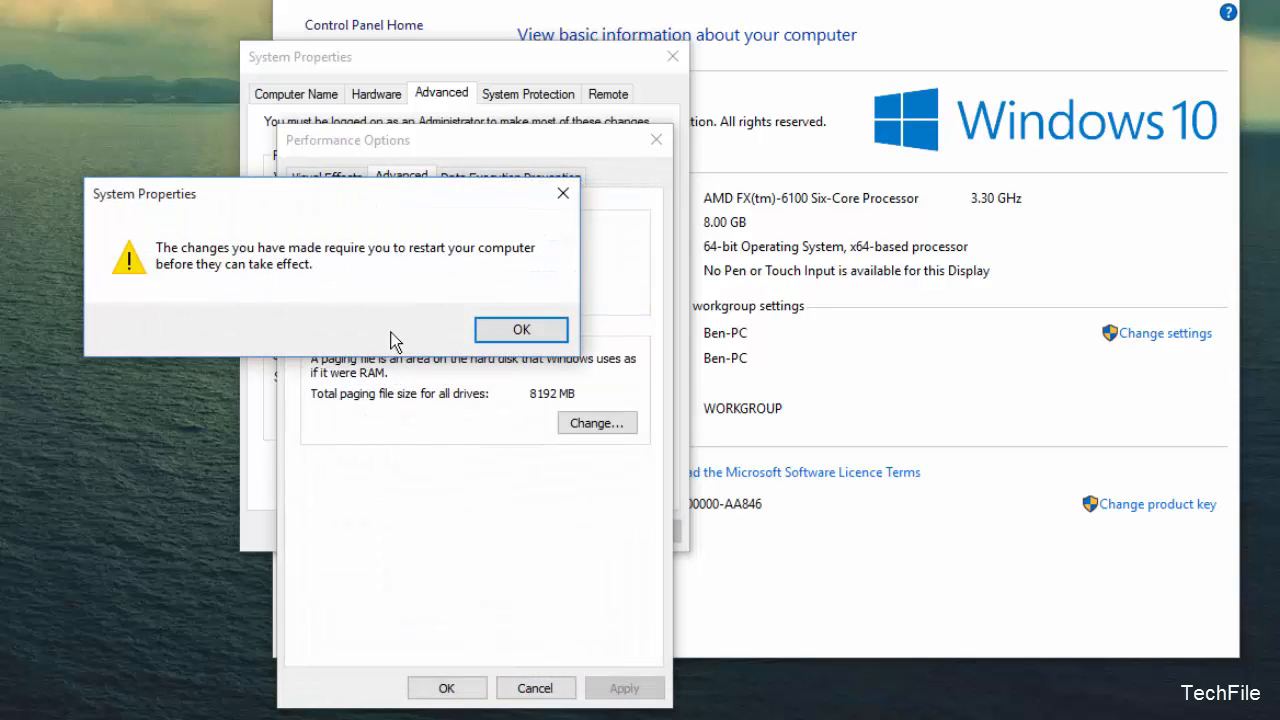
pyautogui.click(516, 325)
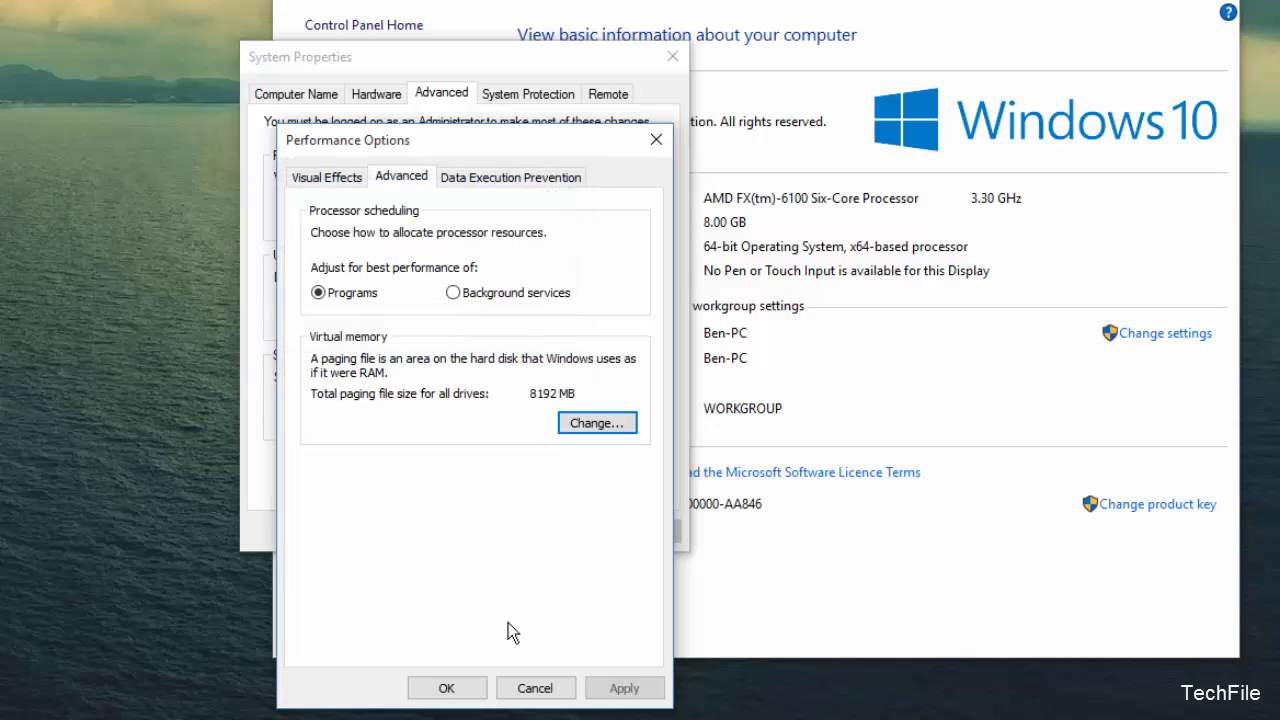
# Accept and close the Performance Options and System Properties dialogs.
pyautogui.click(615, 690)
pyautogui.click(446, 690)
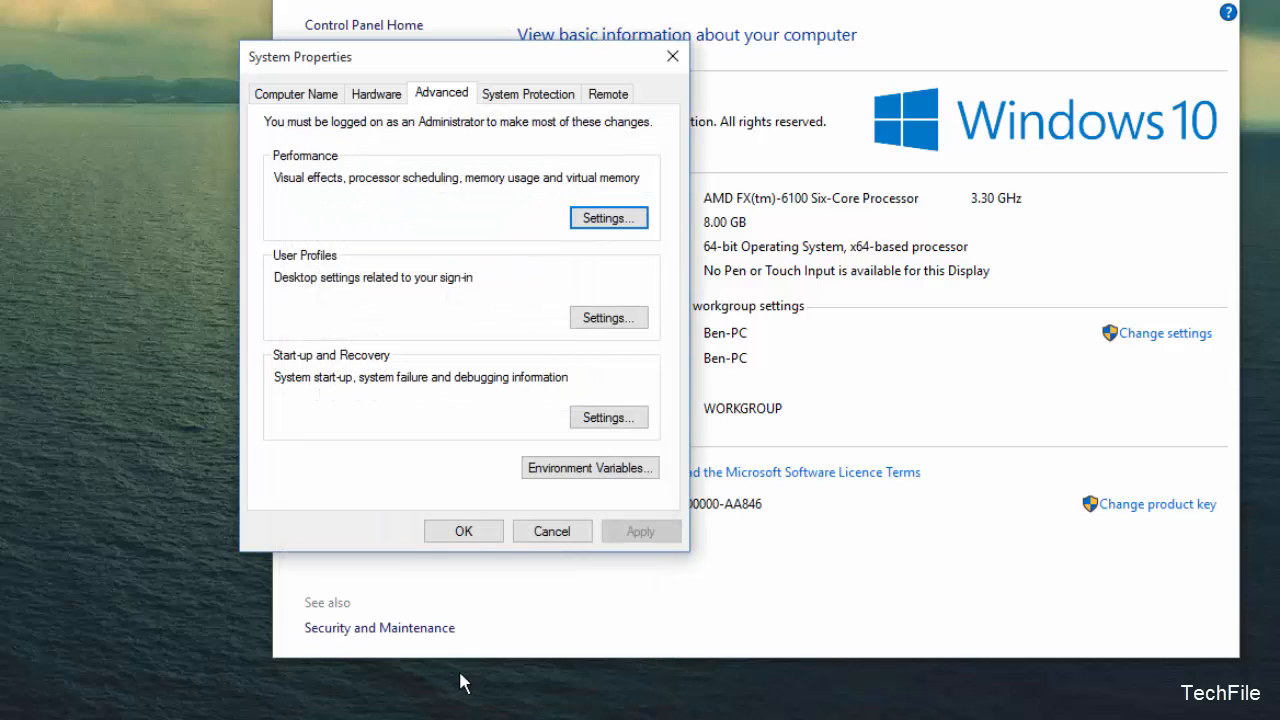
pyautogui.click(481, 533)
# Search for "msconfig", open System Configuration and open Task Manager from its startup section.
pyautogui.click(417, 264)
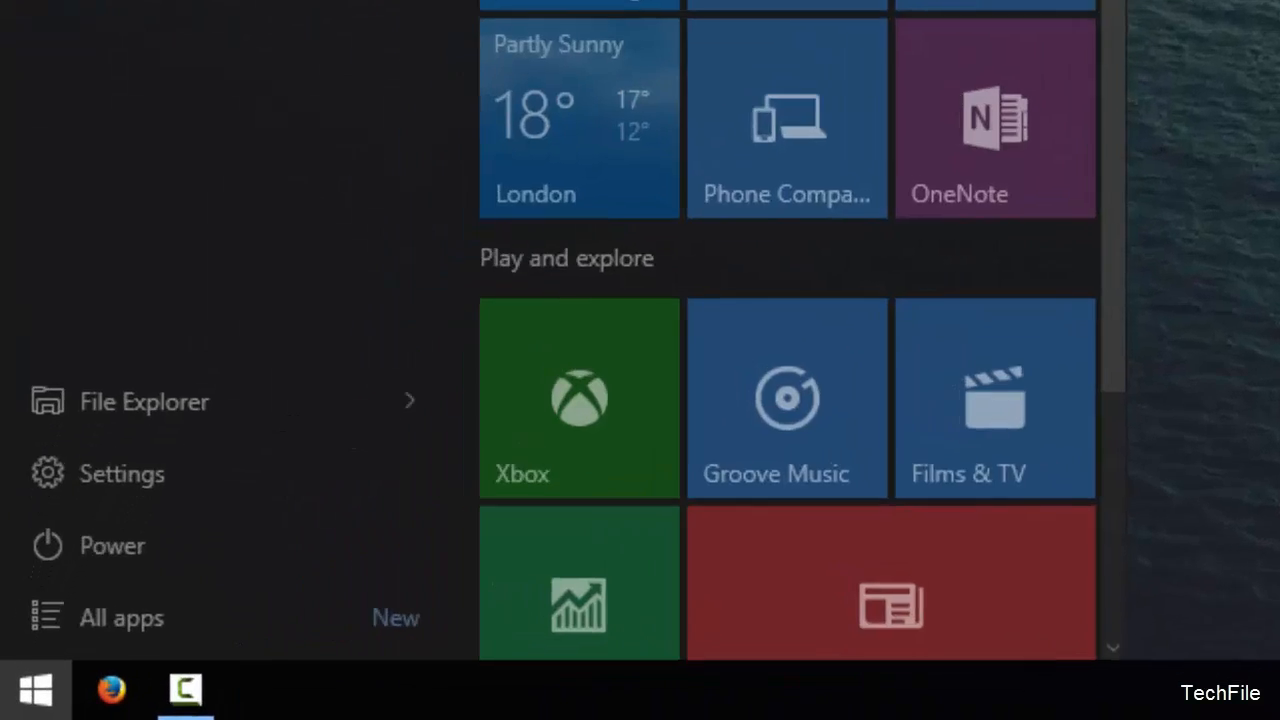
pyautogui.write('msconf')
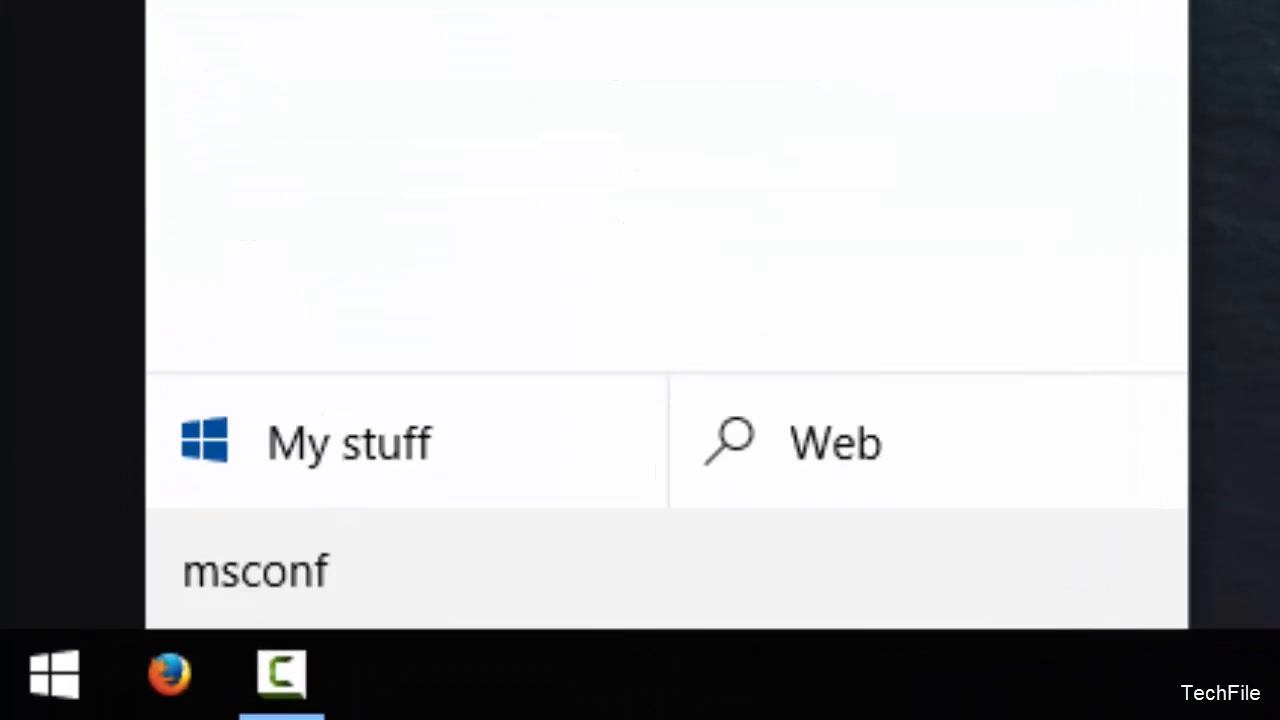
pyautogui.write('ig')
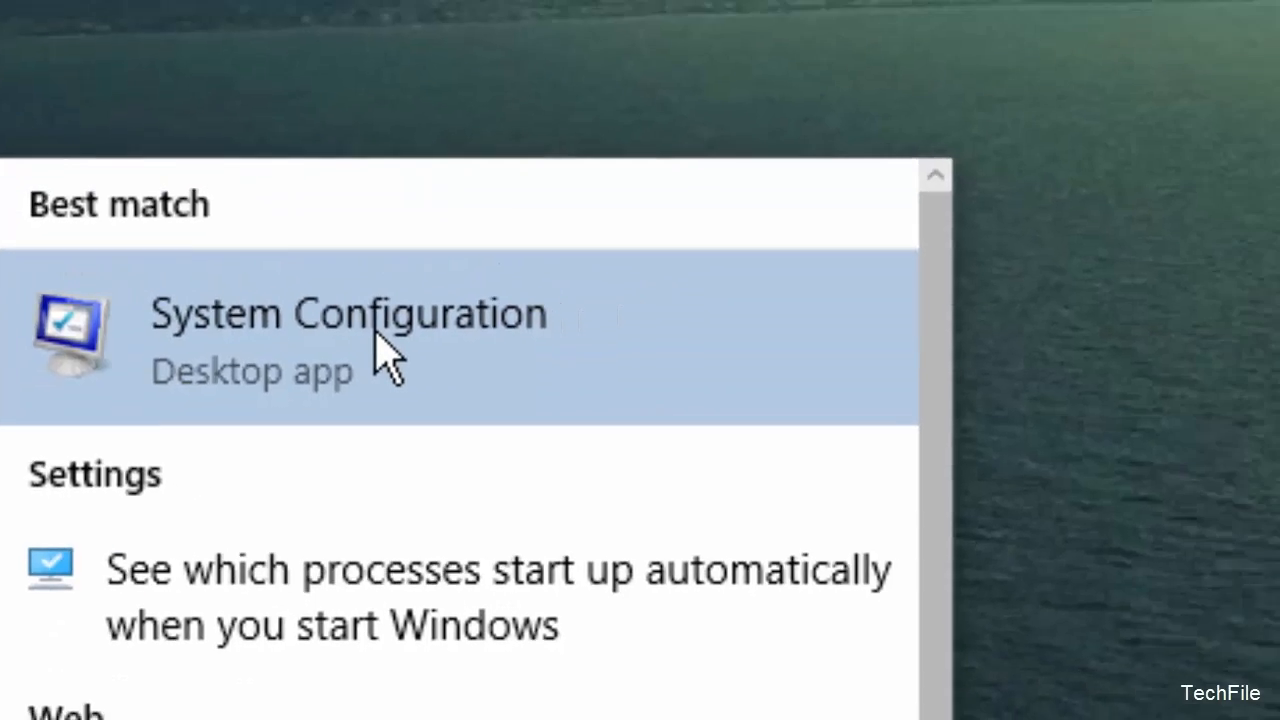
pyautogui.click(377, 343)
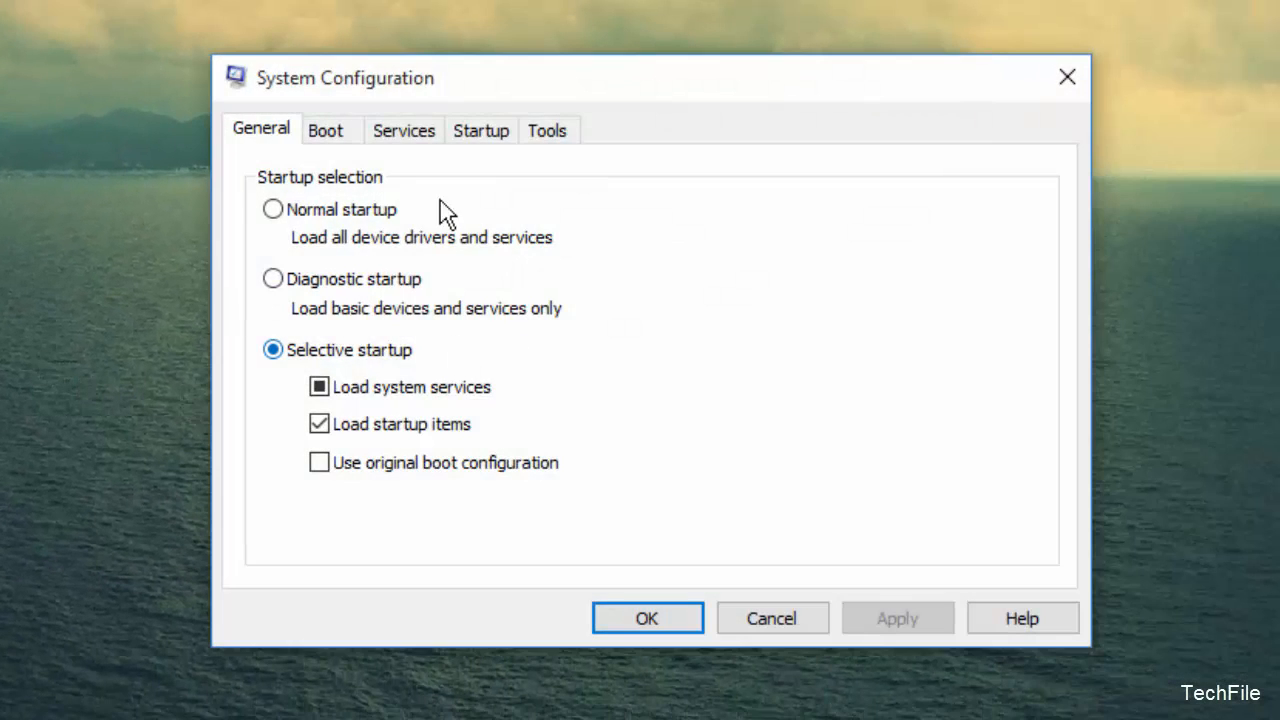
pyautogui.click(473, 140)
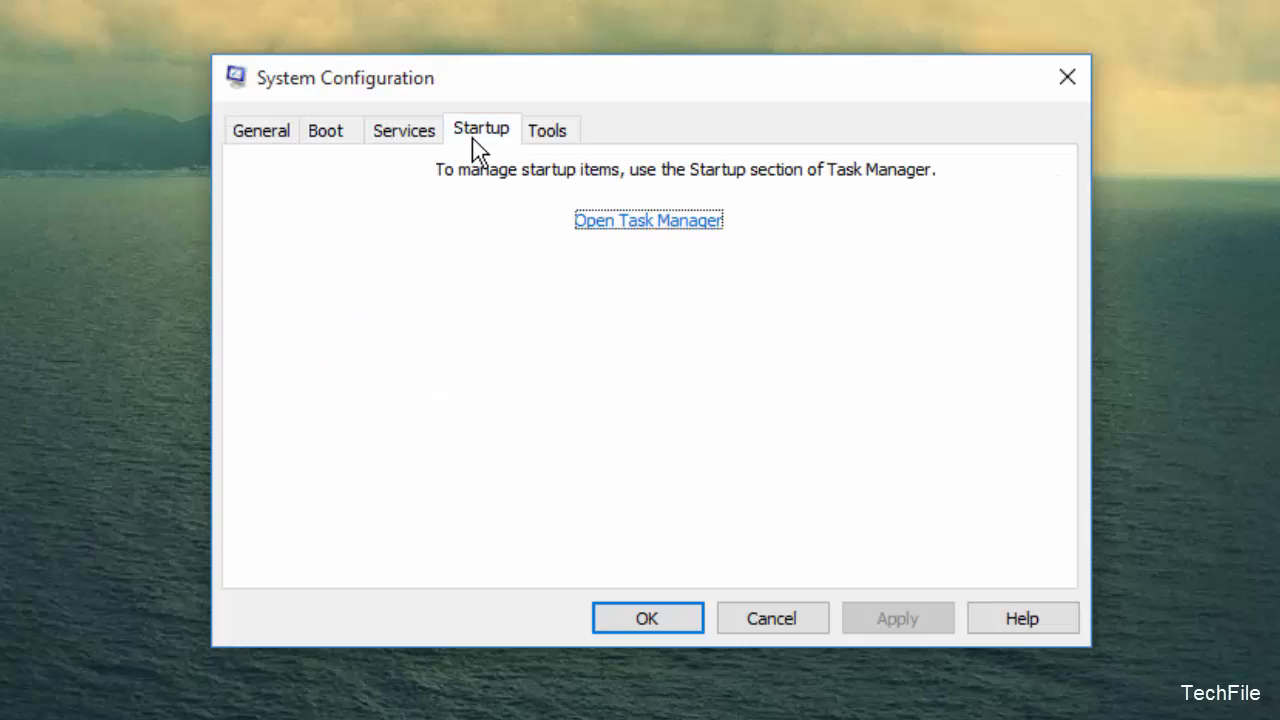
pyautogui.click(662, 232)
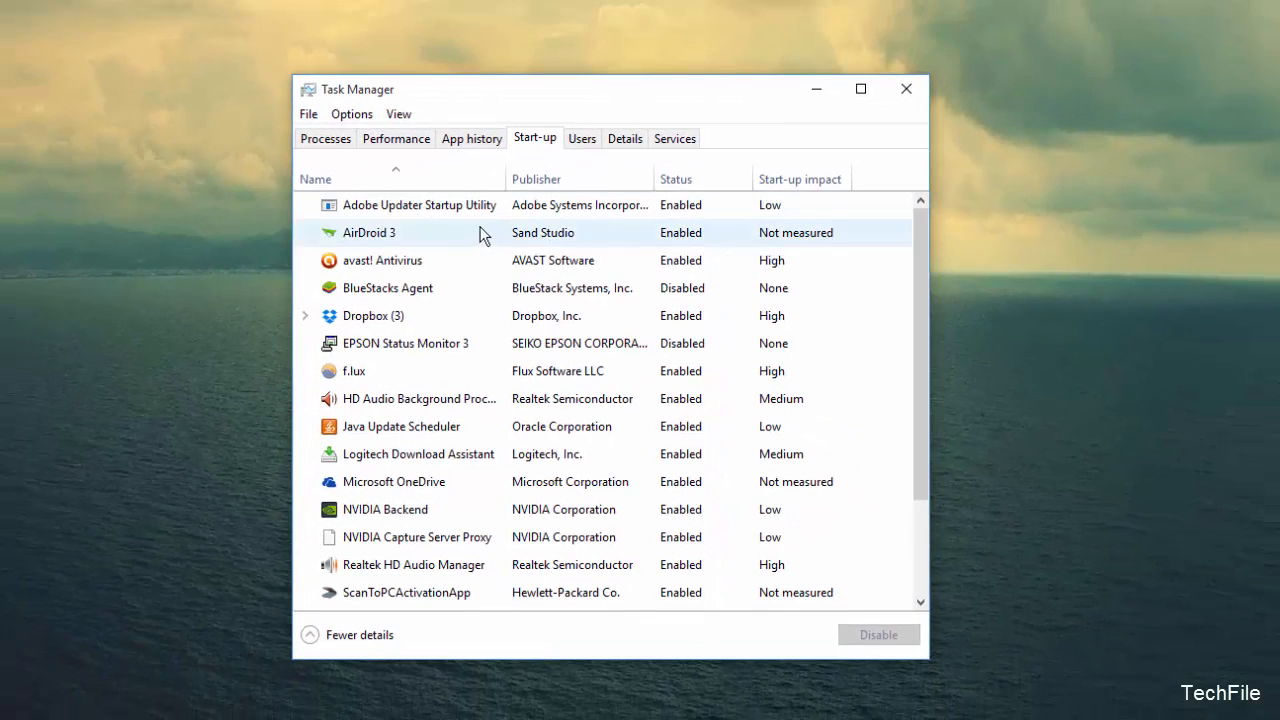
# Look through the start-up programs in Task Manager and disable Skype.
pyautogui.click(609, 335)
pyautogui.scroll(-1, 609, 335)
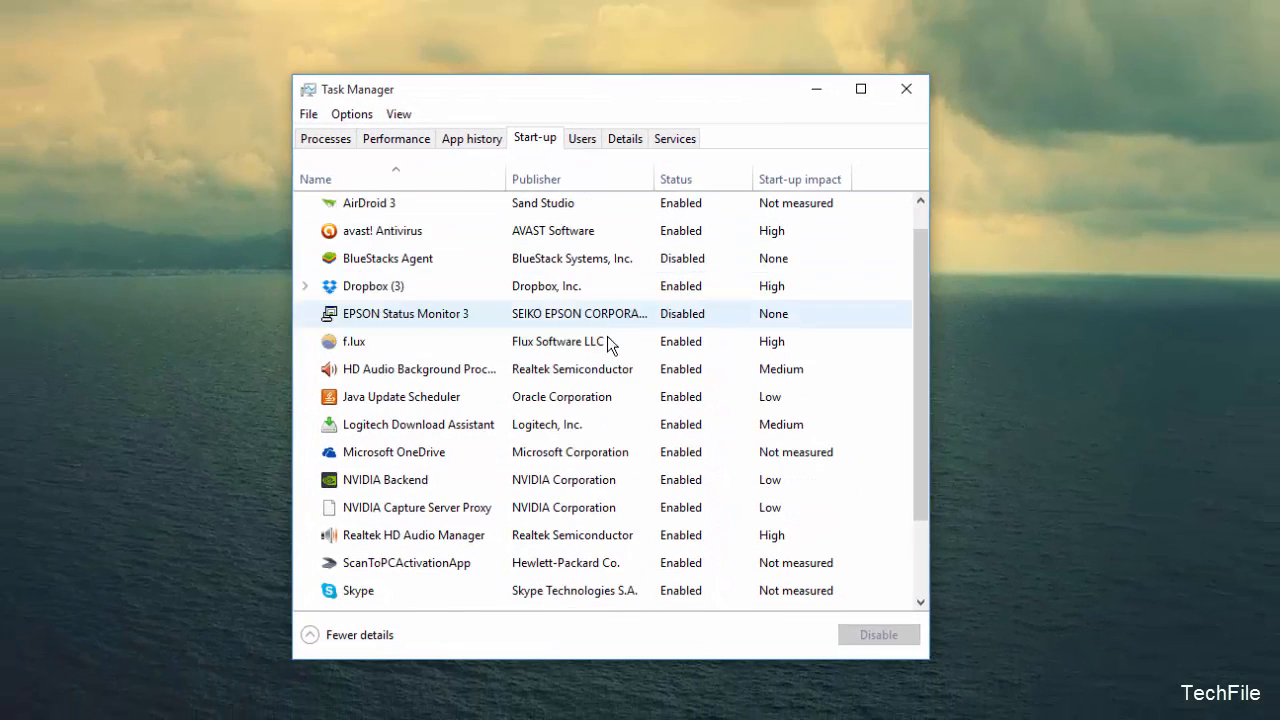
pyautogui.scroll(1, 509, 279)
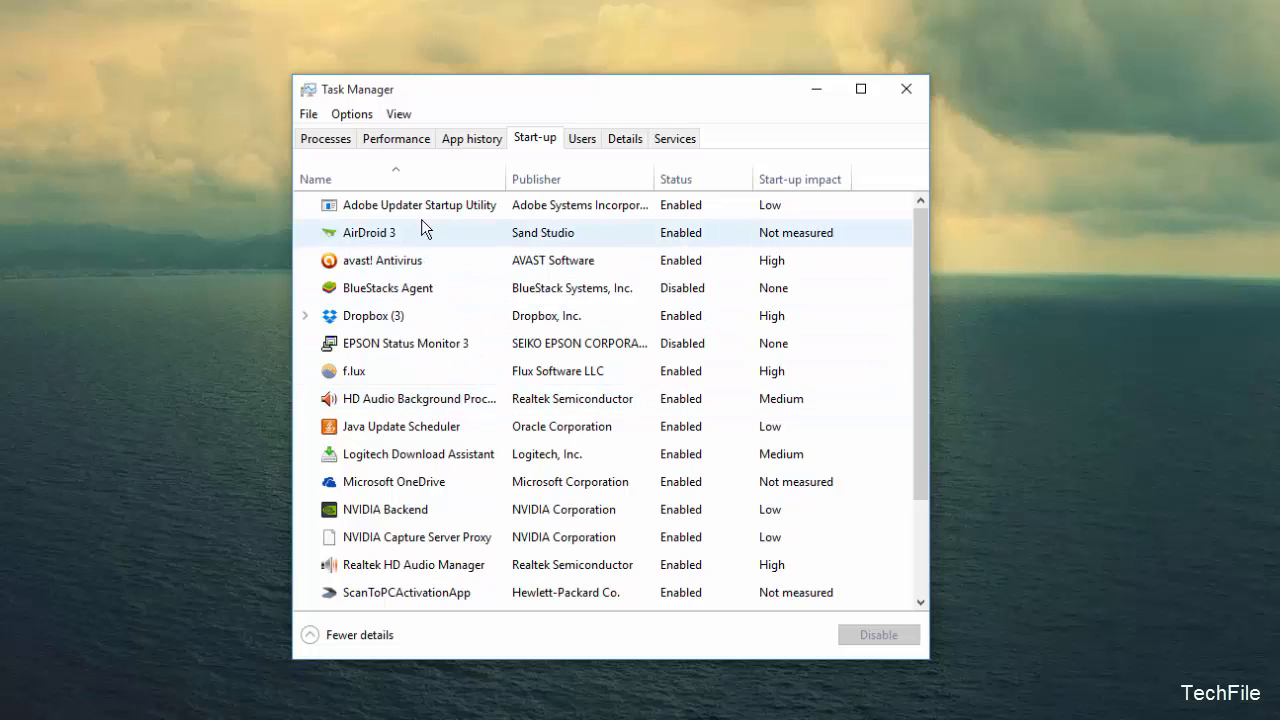
pyautogui.scroll(-2, 435, 430)
pyautogui.scroll(-1, 435, 425)
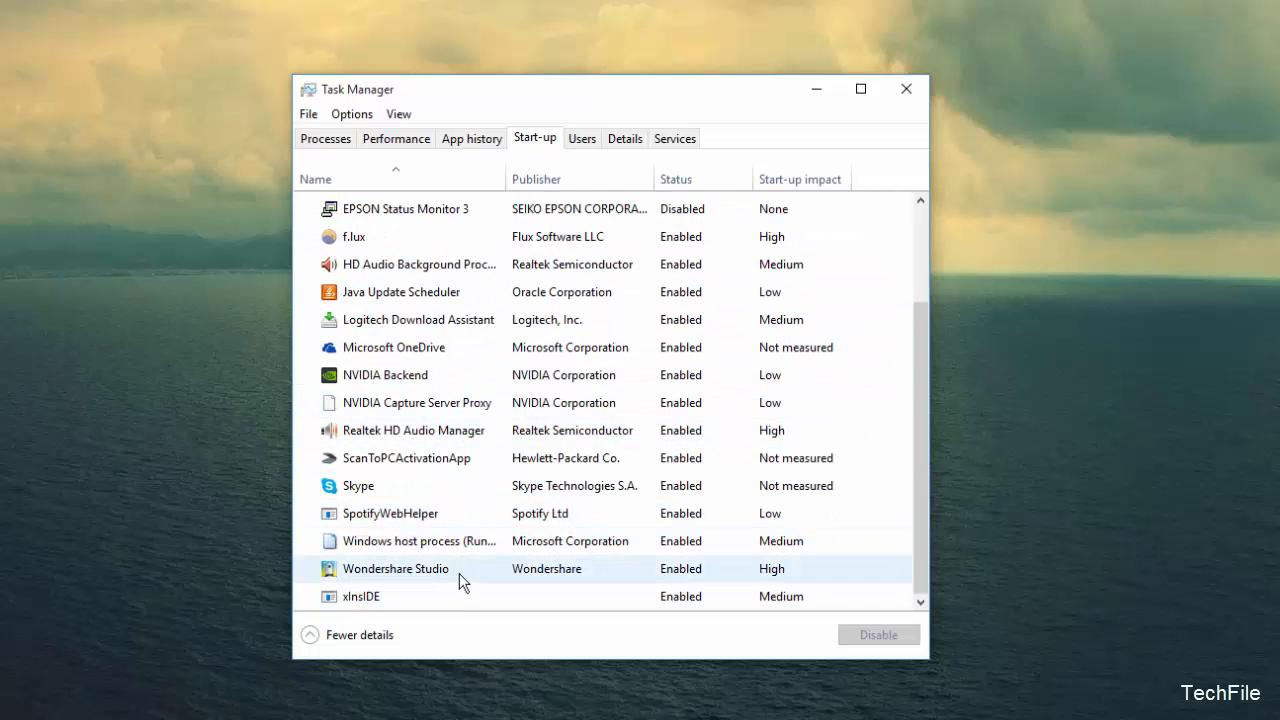
pyautogui.rightClick(416, 488)
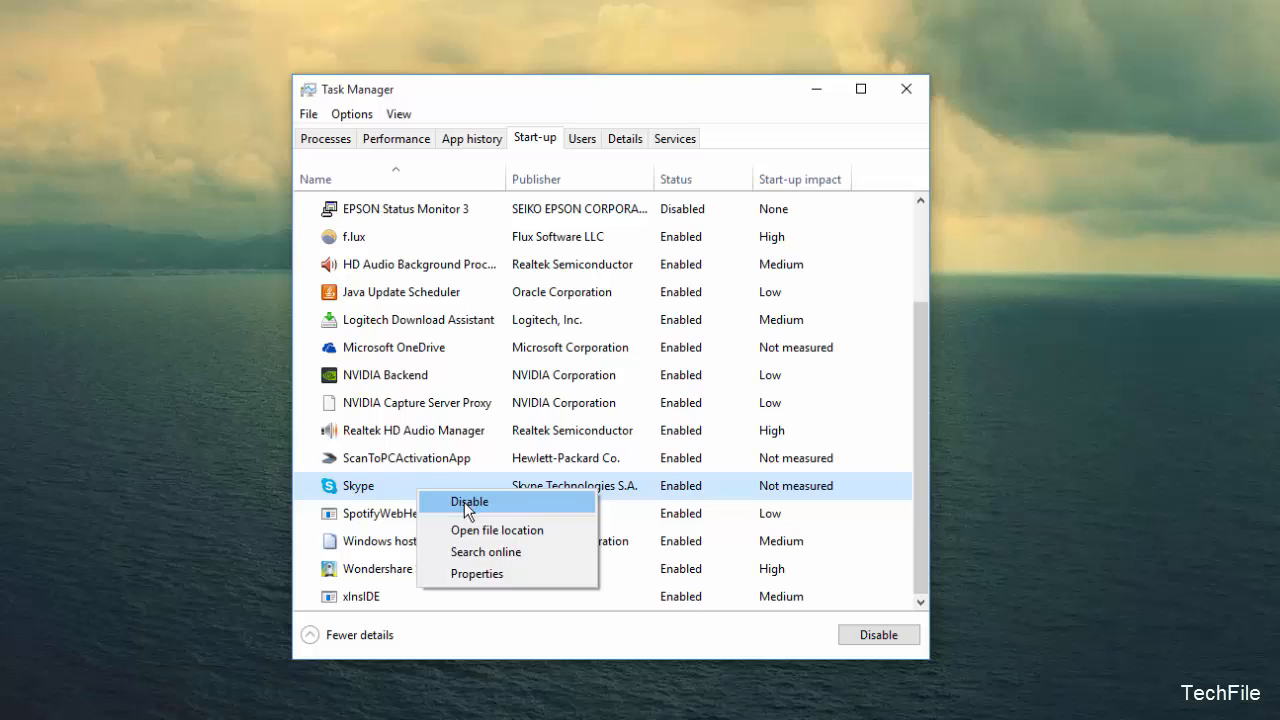
pyautogui.click(464, 502)
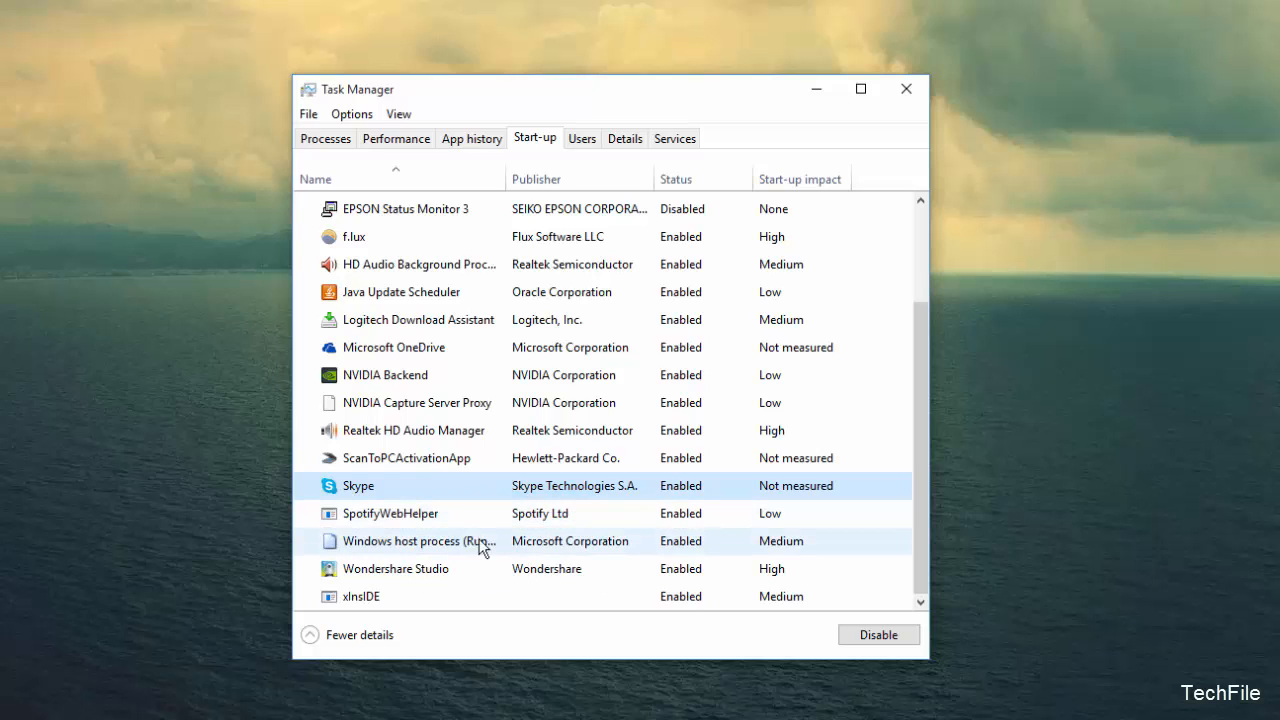
# Disable Dropbox in the start-up programs and close Task Manager.
pyautogui.scroll(2, 479, 535)
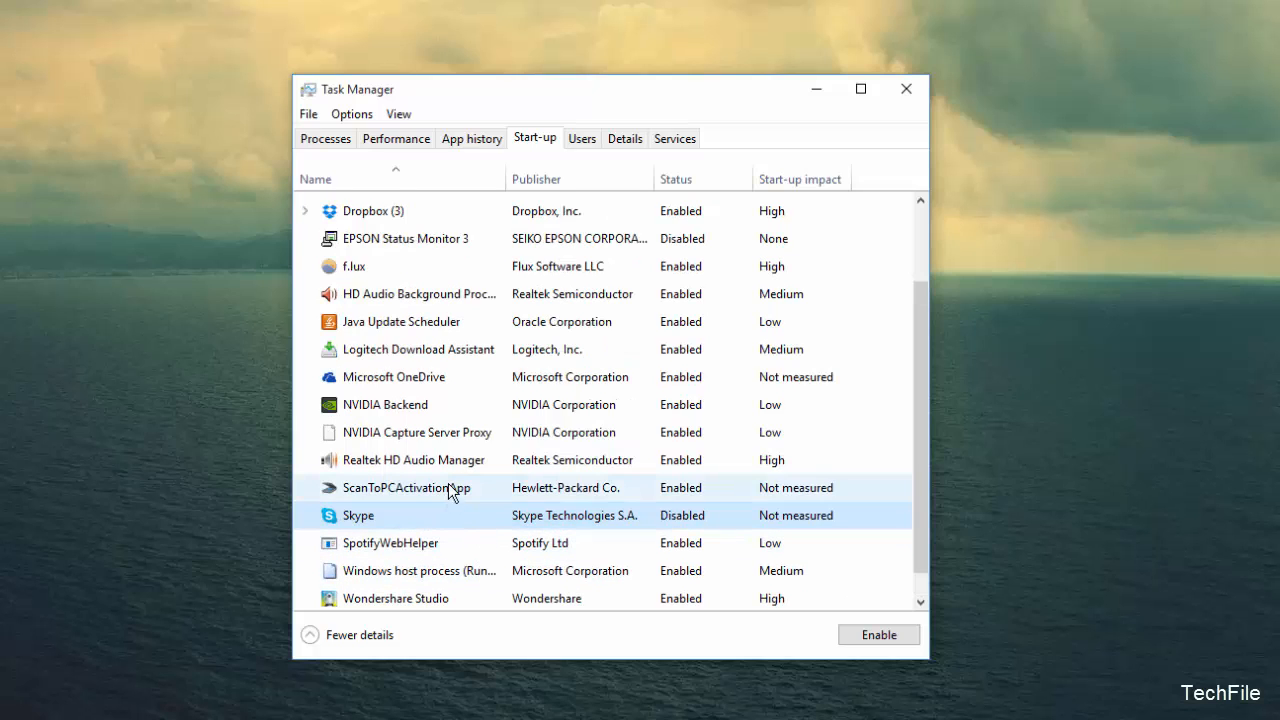
pyautogui.scroll(1, 423, 345)
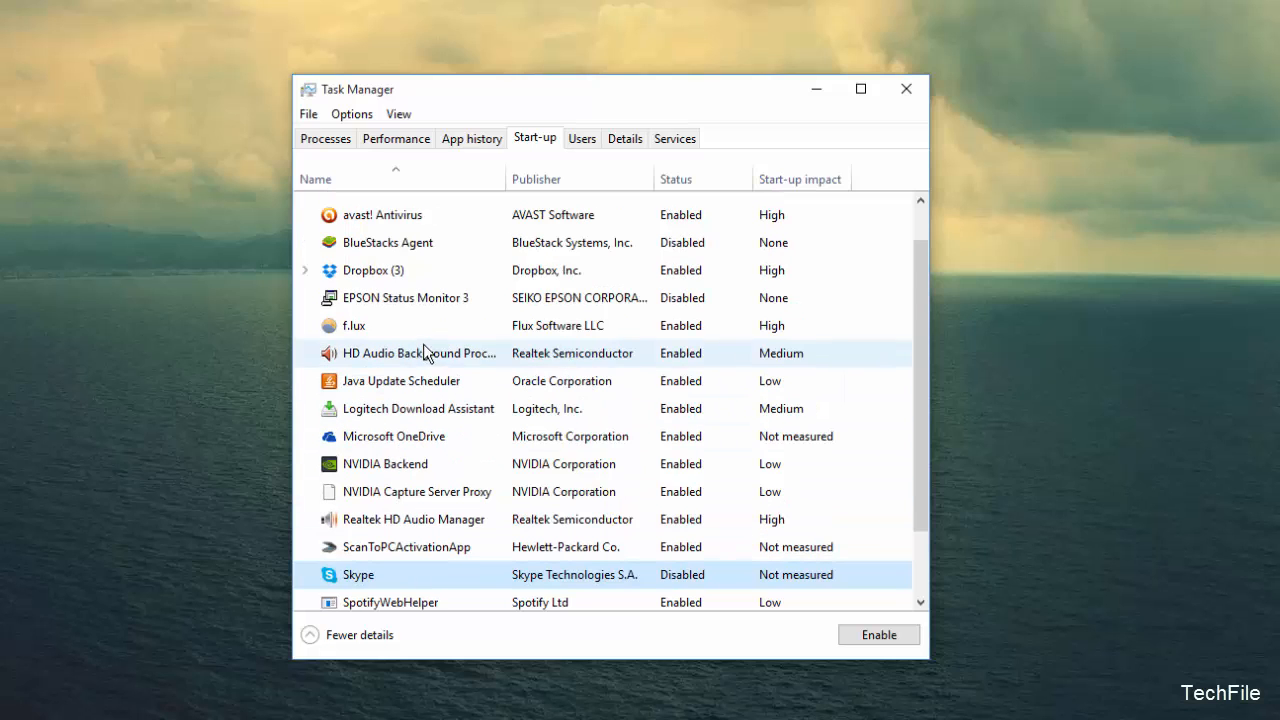
pyautogui.rightClick(435, 242)
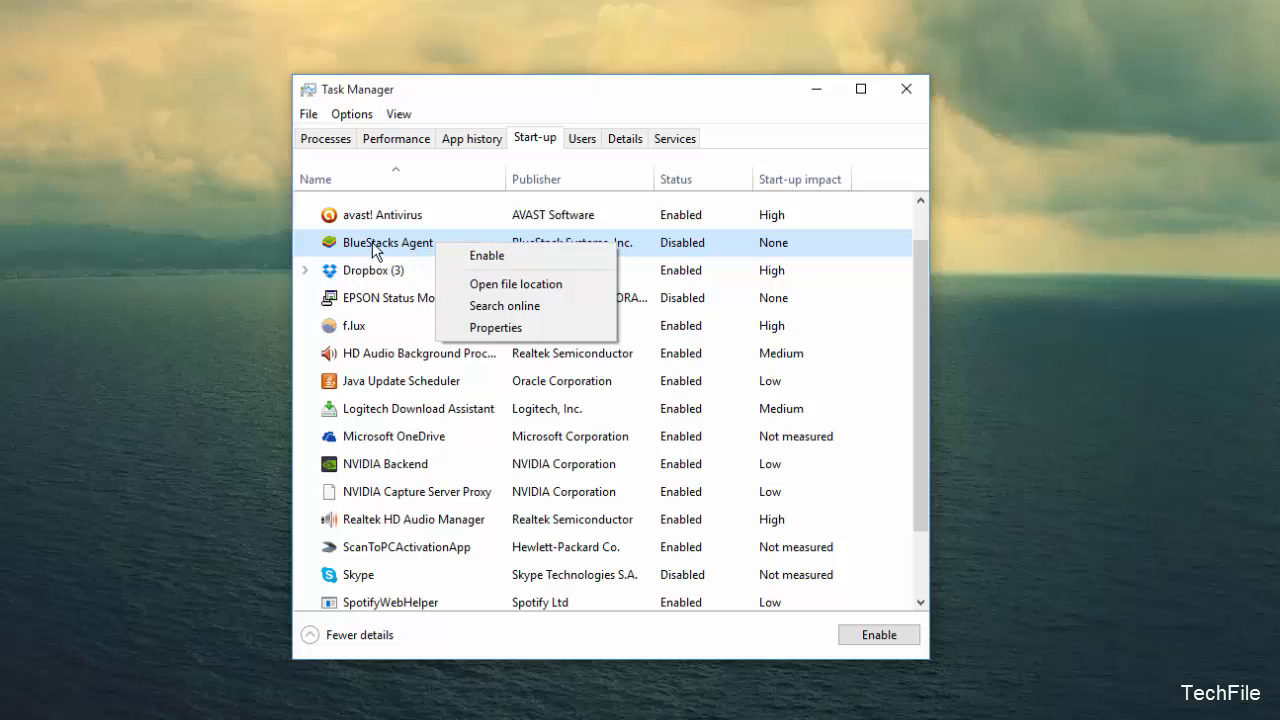
pyautogui.click(405, 278)
pyautogui.rightClick(437, 275)
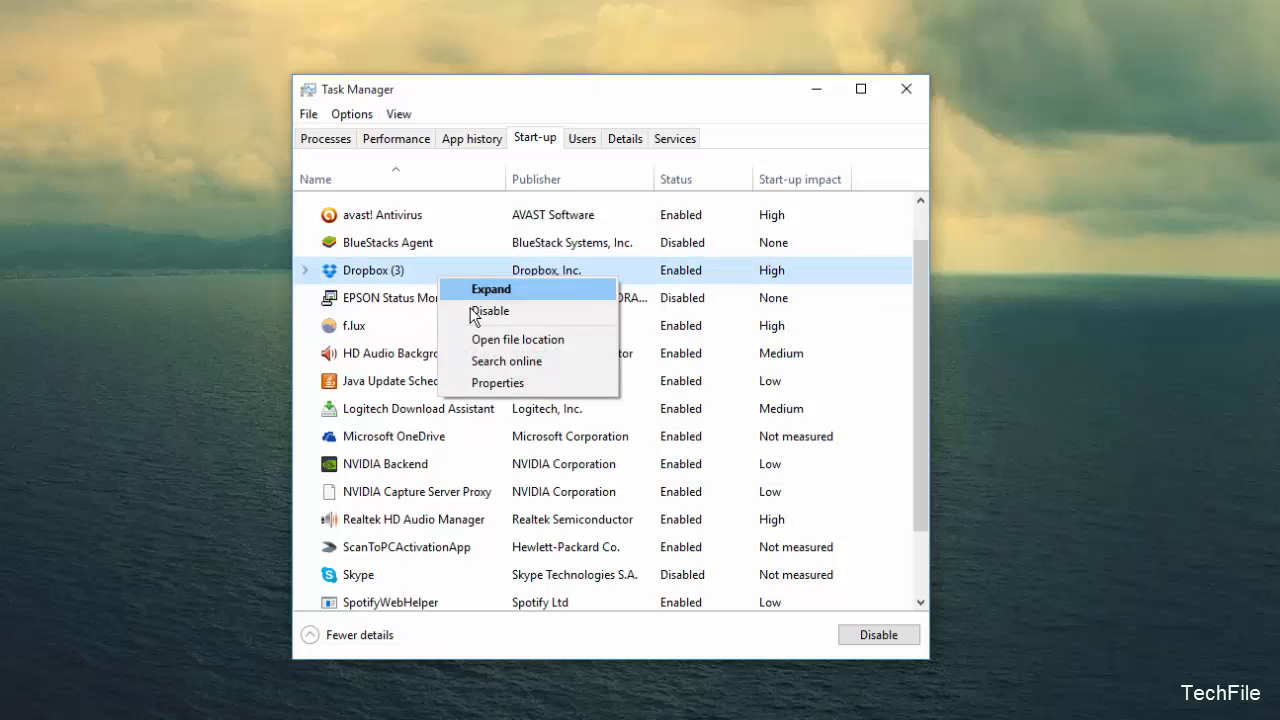
pyautogui.click(502, 310)
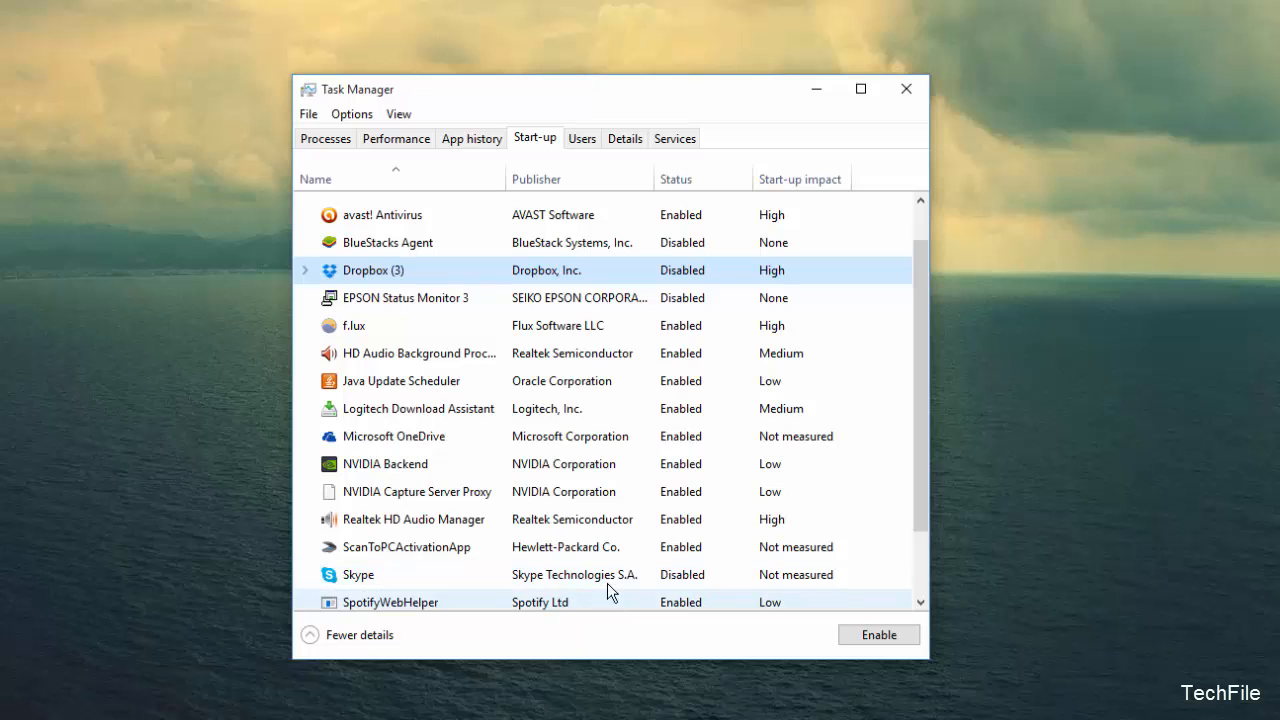
pyautogui.scroll(-1, 651, 375)
pyautogui.scroll(1, 640, 350)
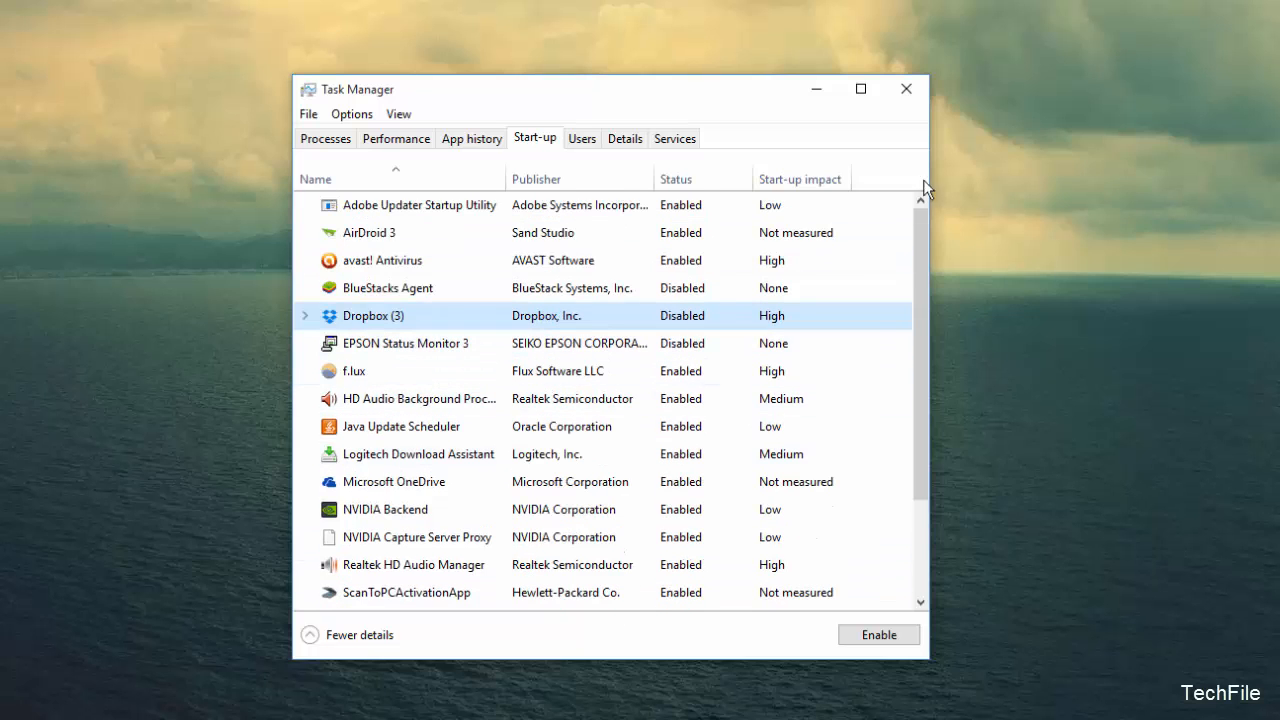
pyautogui.click(908, 89)
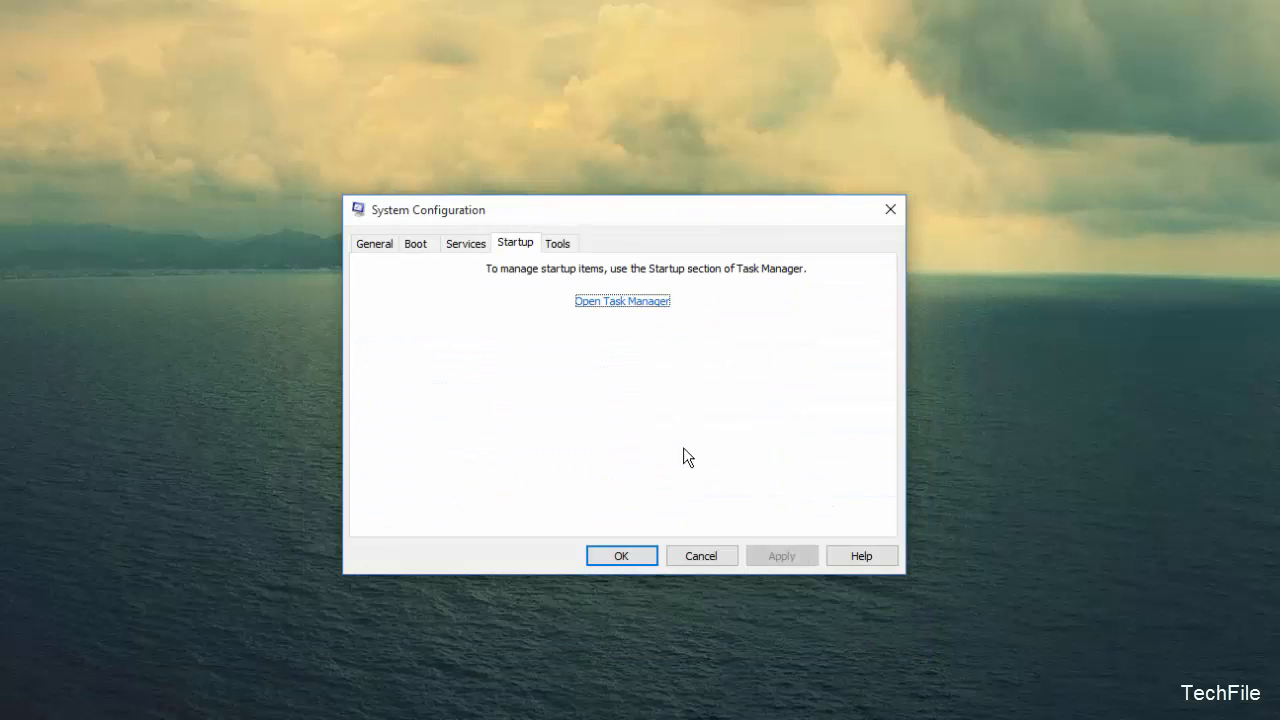
# Accept and close System Configuration, reopen it and bring up the advanced boot options for Windows 10.
pyautogui.click(621, 556)
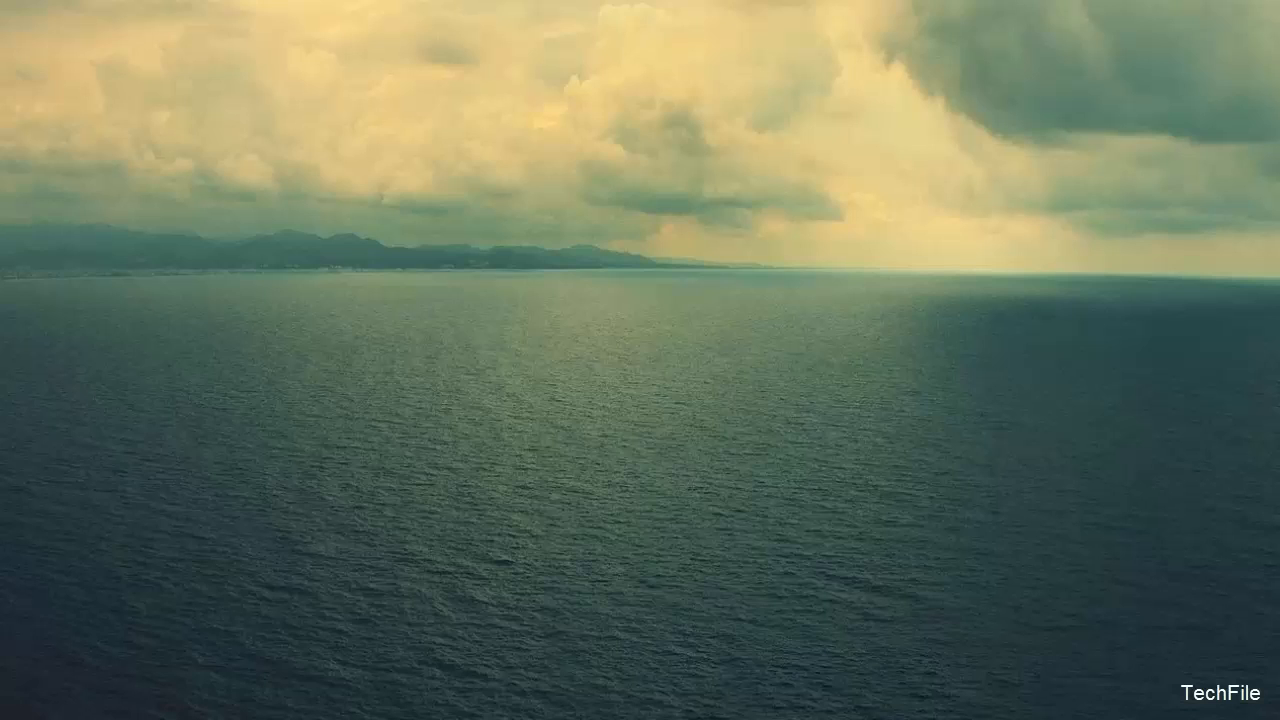
pyautogui.press('super')
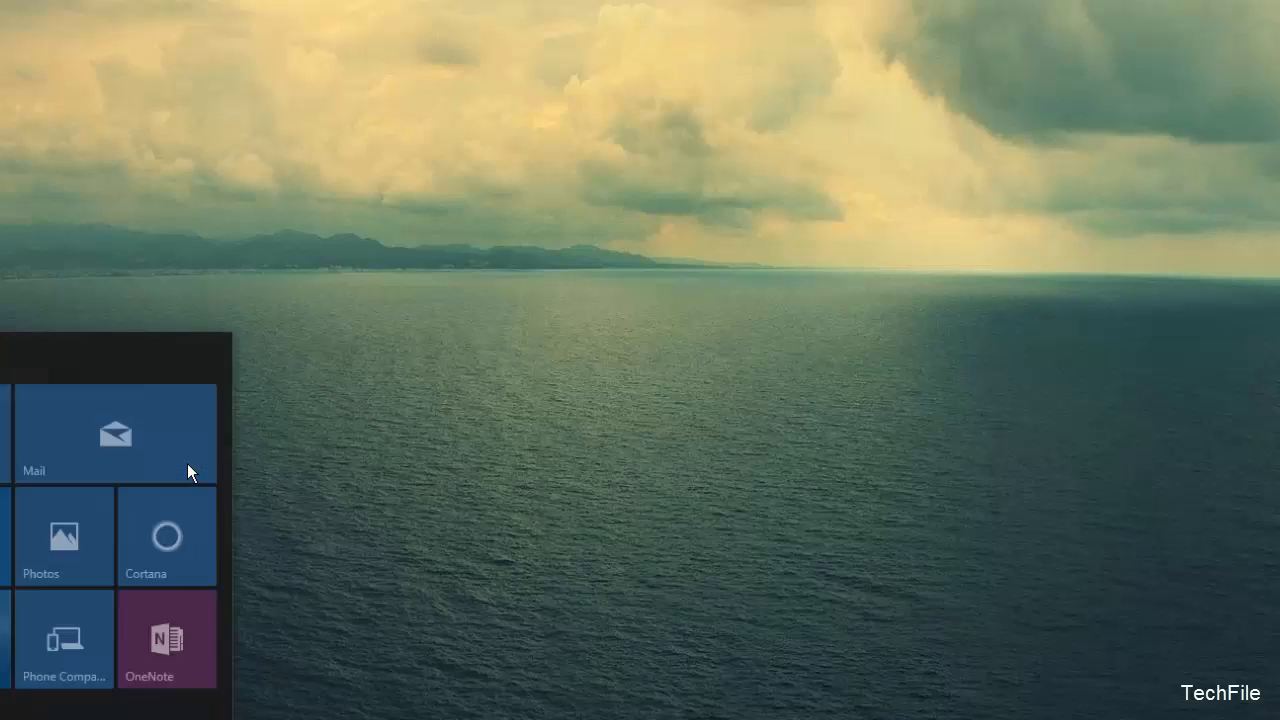
pyautogui.write('cmd')
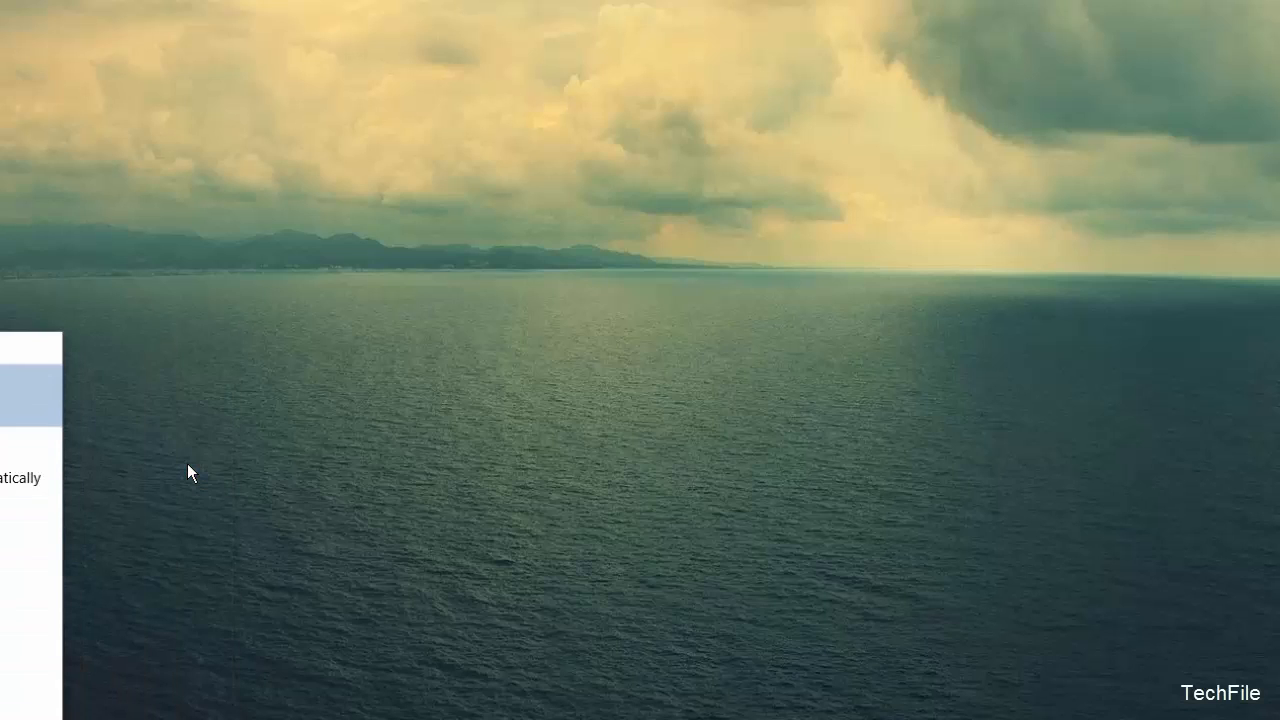
pyautogui.press('Return')
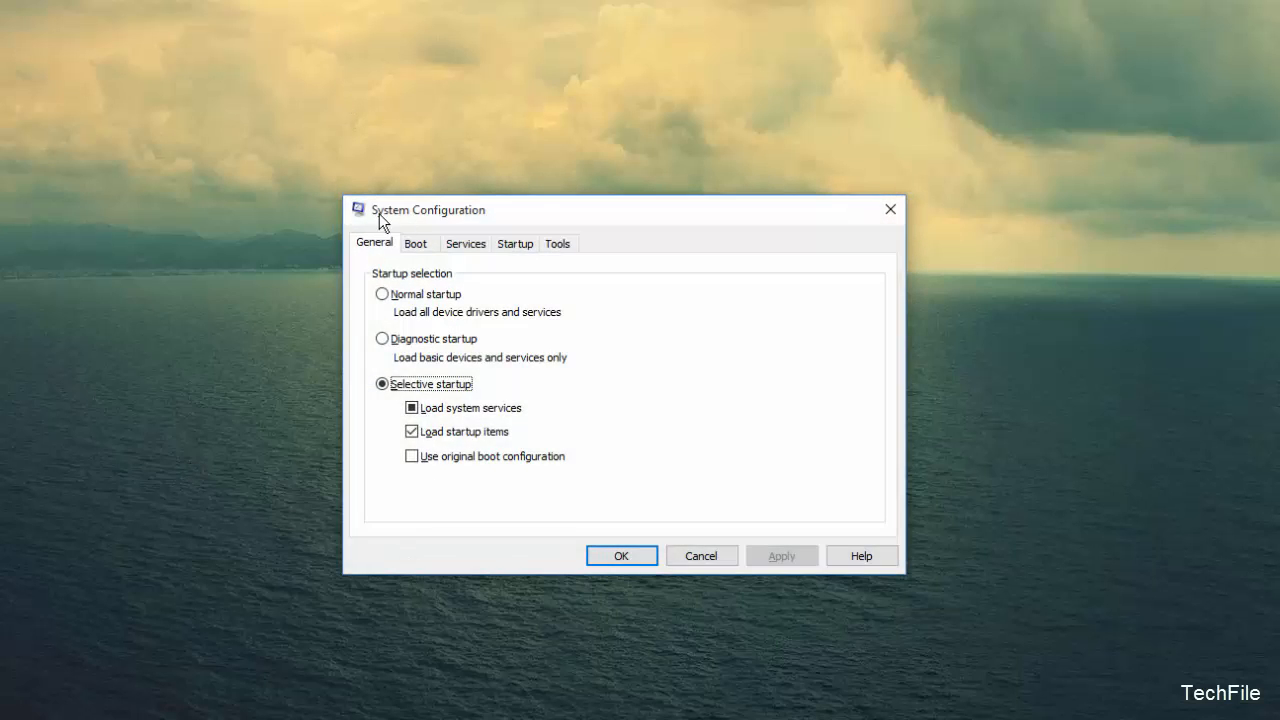
pyautogui.click(418, 244)
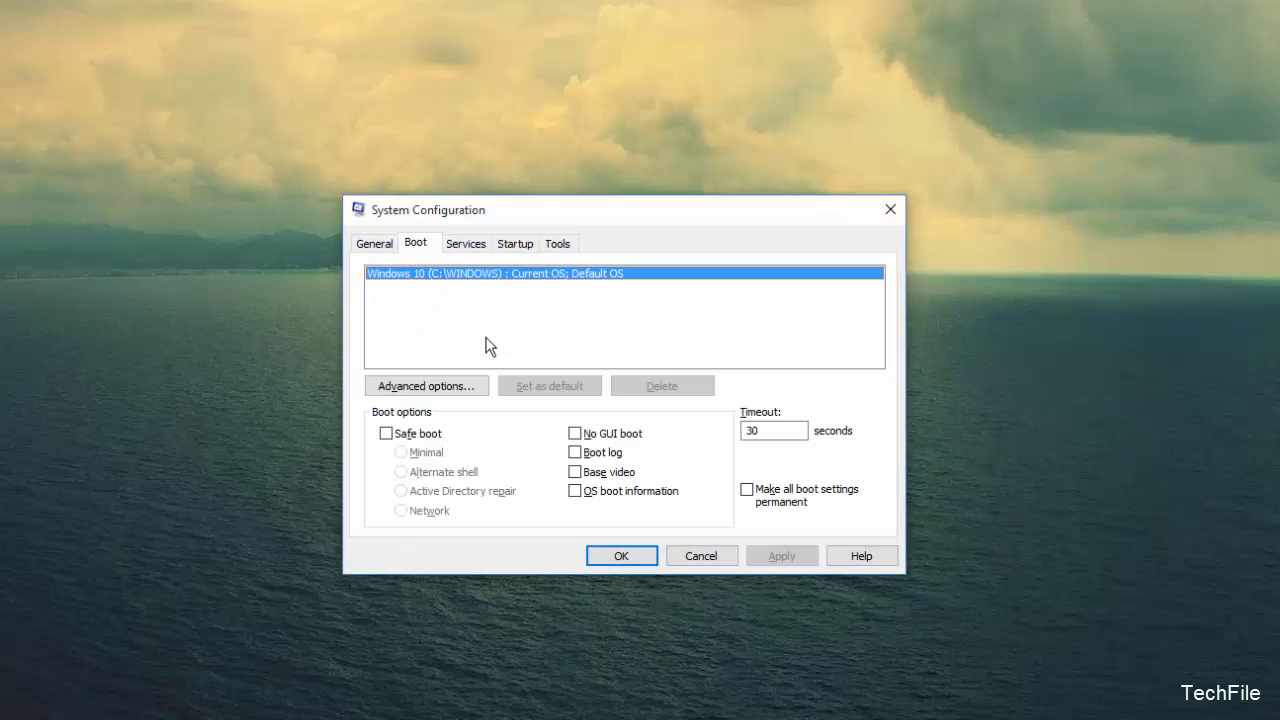
pyautogui.click(479, 393)
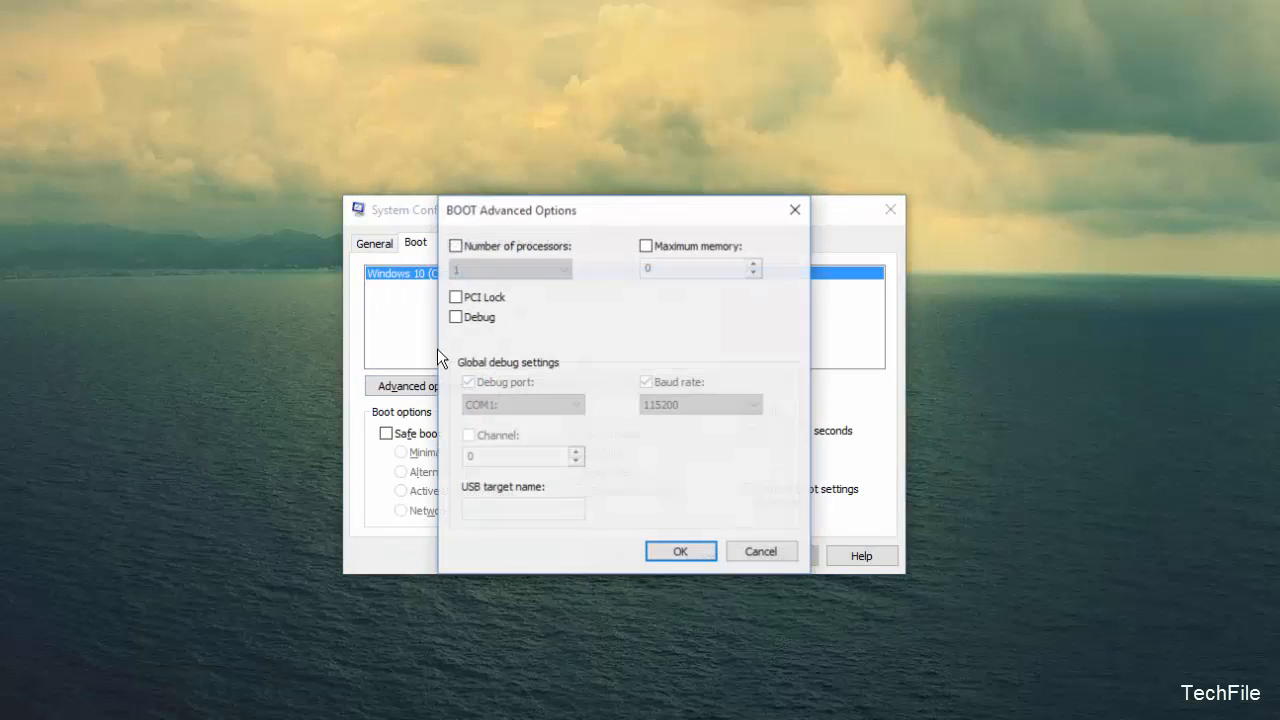
# Enable the number of processors setting, check the available choices, select 1 and disable the setting again.
pyautogui.click(527, 248)
pyautogui.click(526, 270)
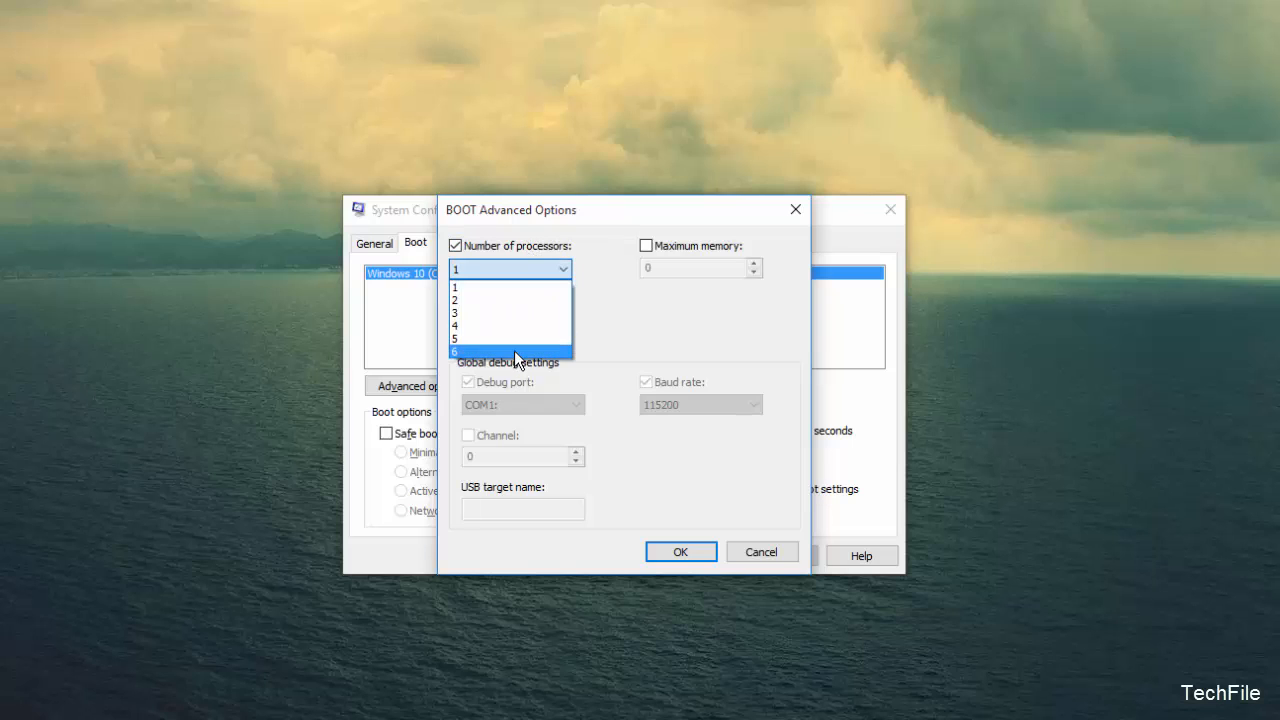
pyautogui.click(515, 287)
pyautogui.click(513, 250)
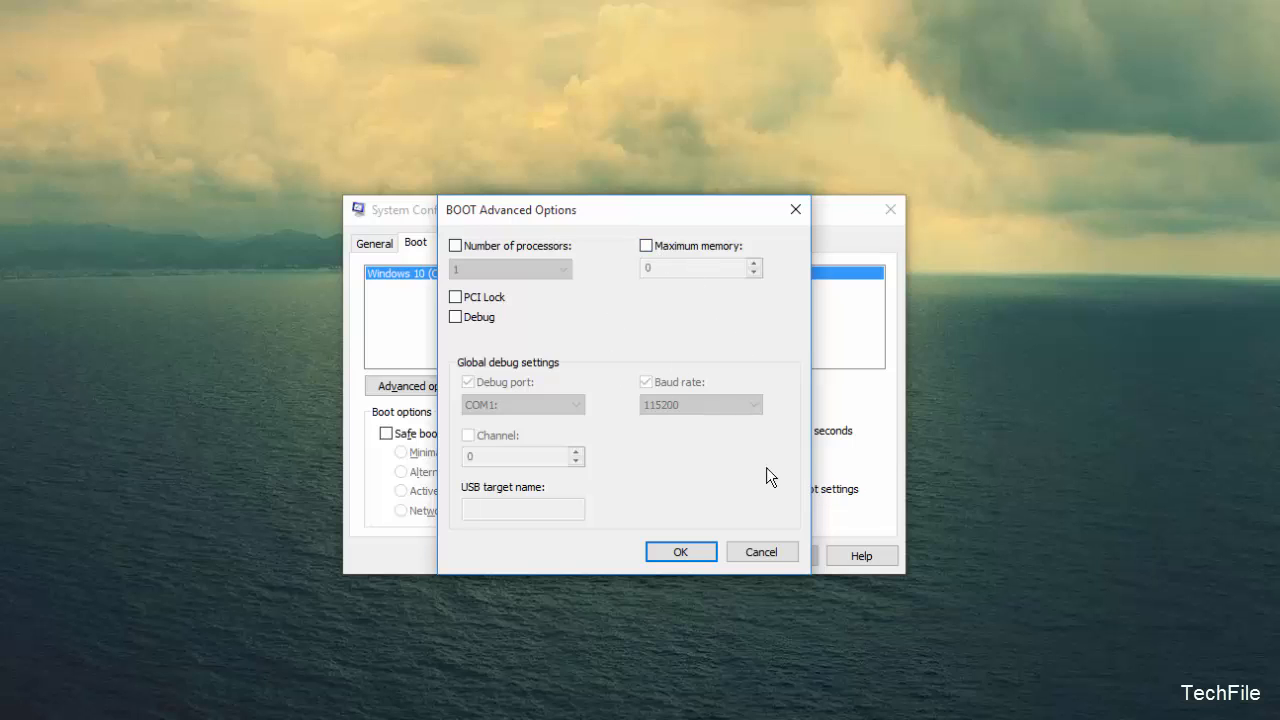
# Accept the advanced boot options and close System Configuration.
pyautogui.click(681, 552)
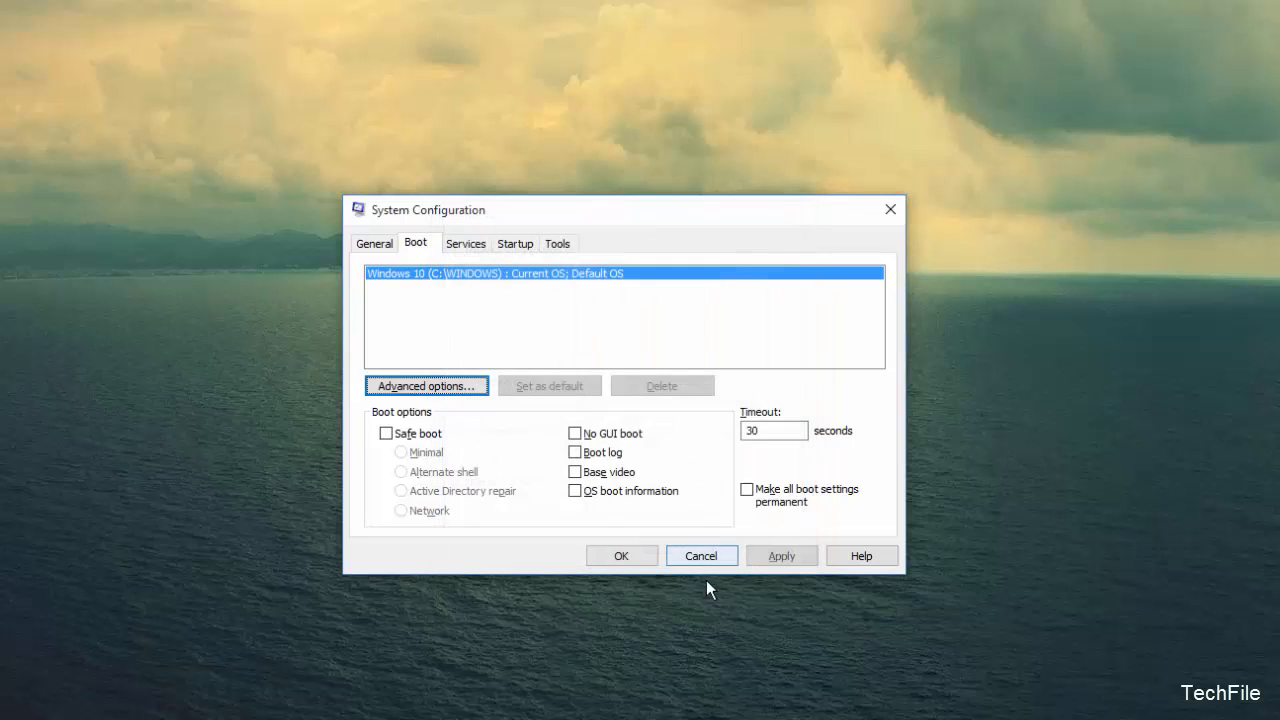
pyautogui.click(642, 554)
pyautogui.click(697, 436)
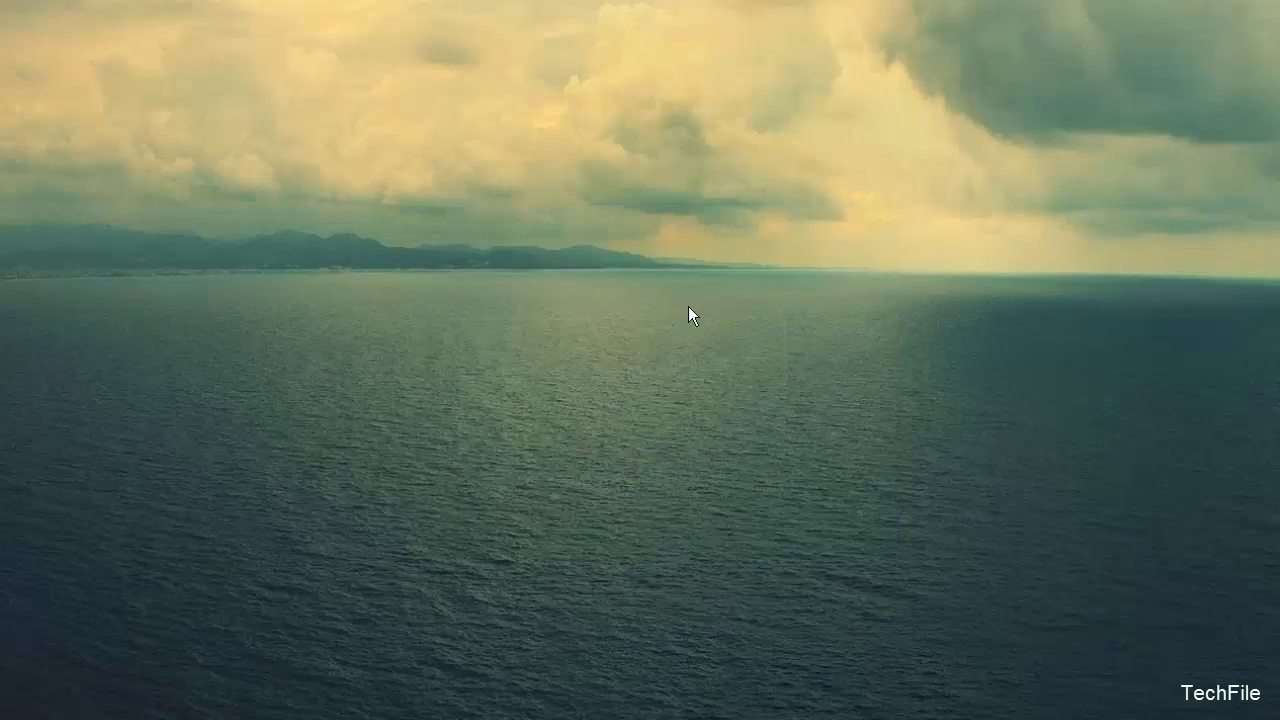